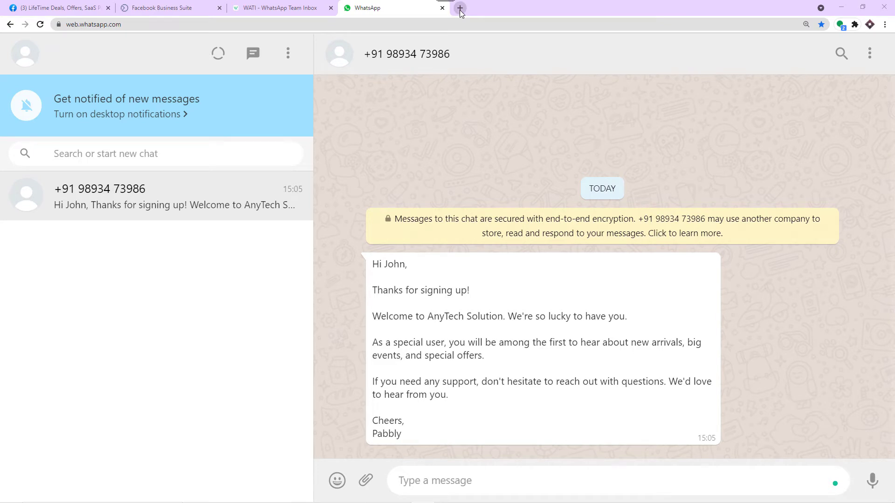
Step: Go to pabbly.com in a new tab and reach the account's All Apps page
click(460, 9)
text(pabbly.com)
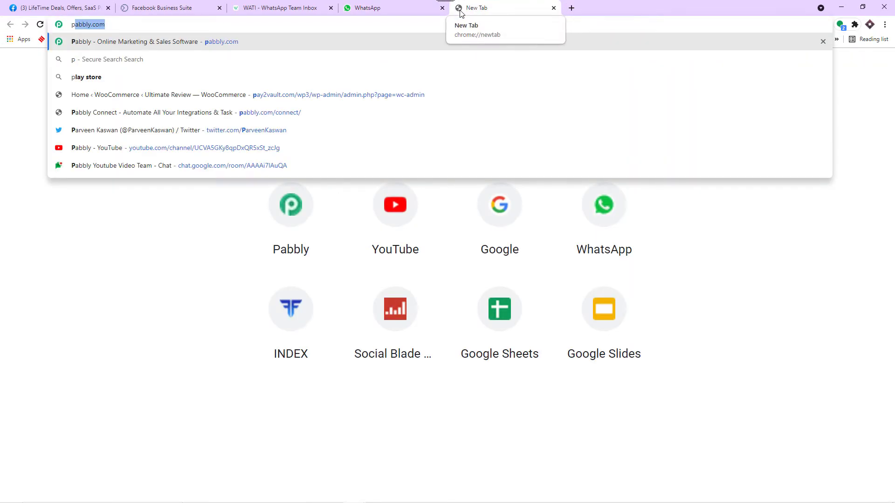
key(Return)
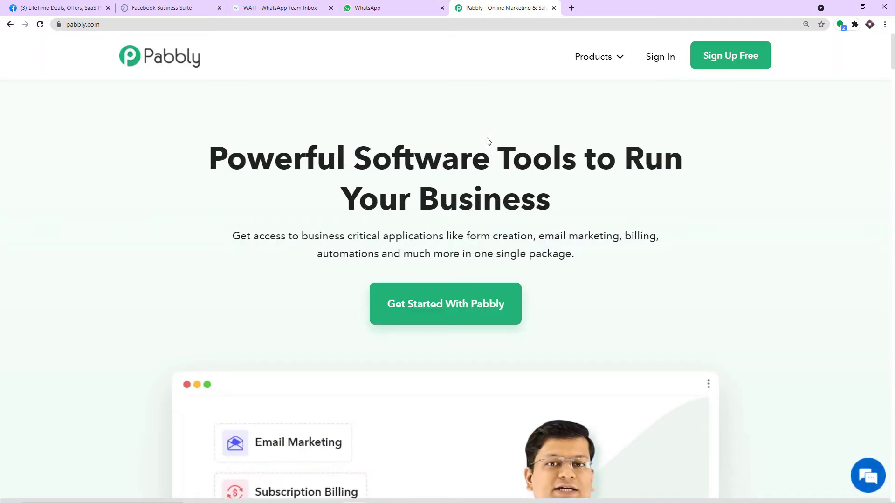
click(712, 64)
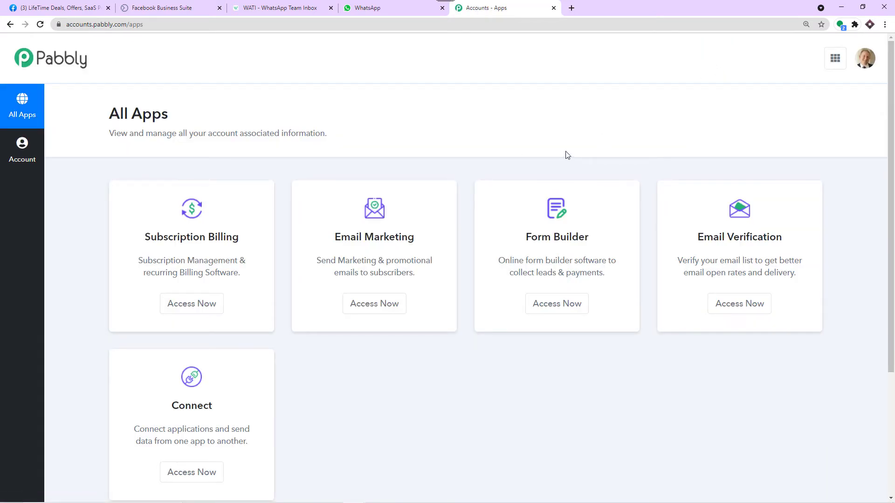
scroll(529, 174, down, 4)
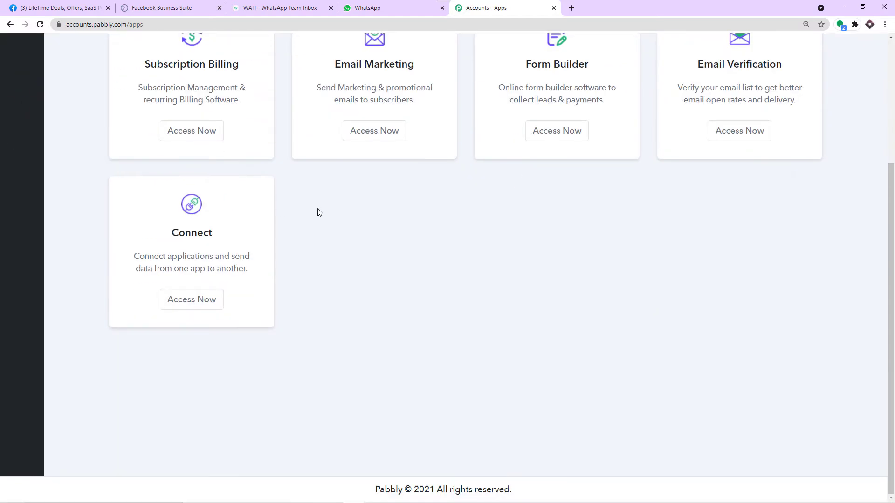
Step: Open Pabbly Connect and create a workflow named 'Facebook to WhatsApp'
click(193, 300)
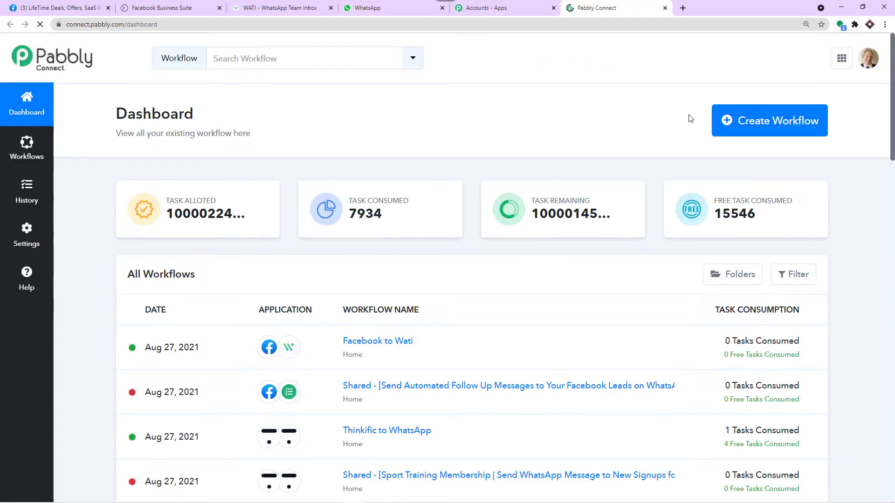
click(773, 124)
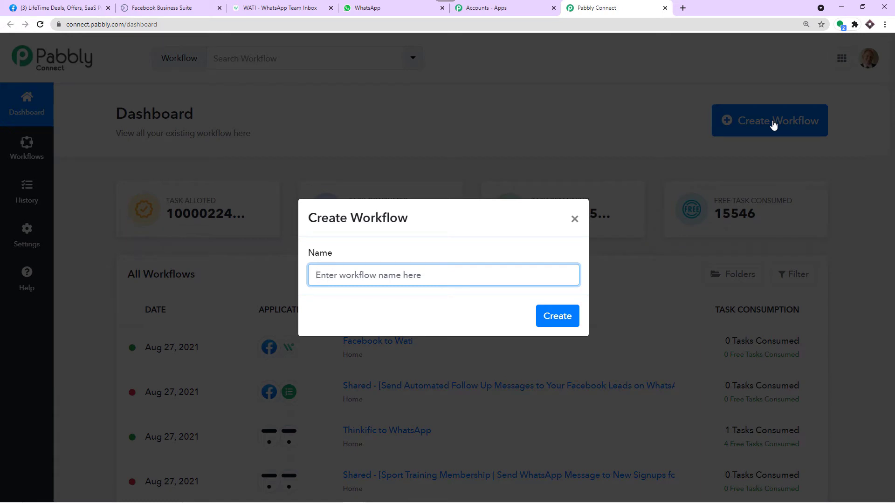
text(Facebook to WhatA)
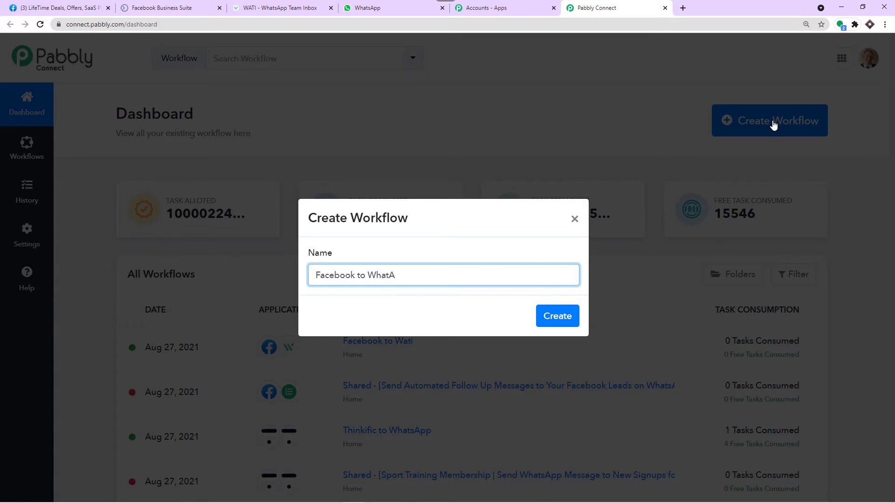
key(BackSpace)
click(550, 318)
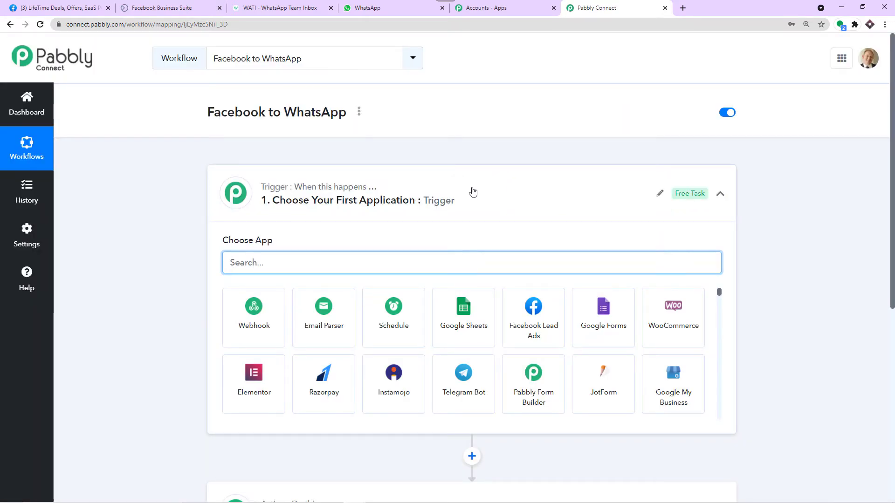
Step: Search 'face' and set the trigger app to Facebook Lead Ads
click(471, 191)
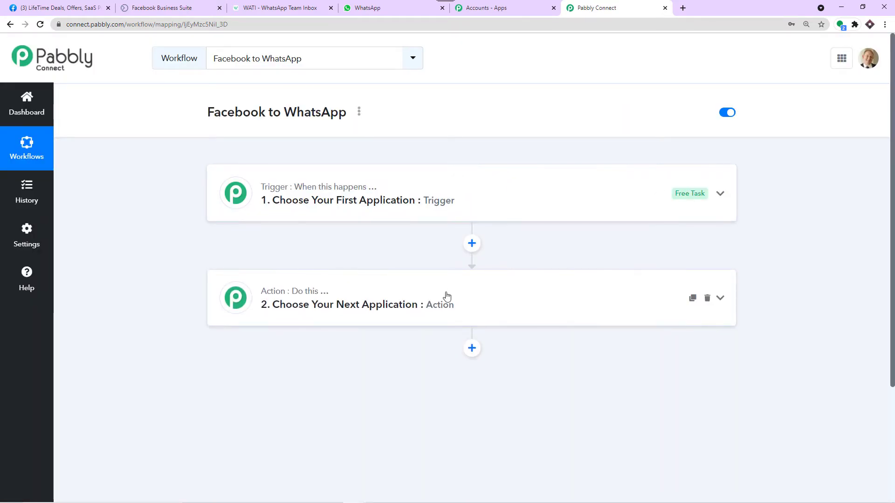
click(361, 202)
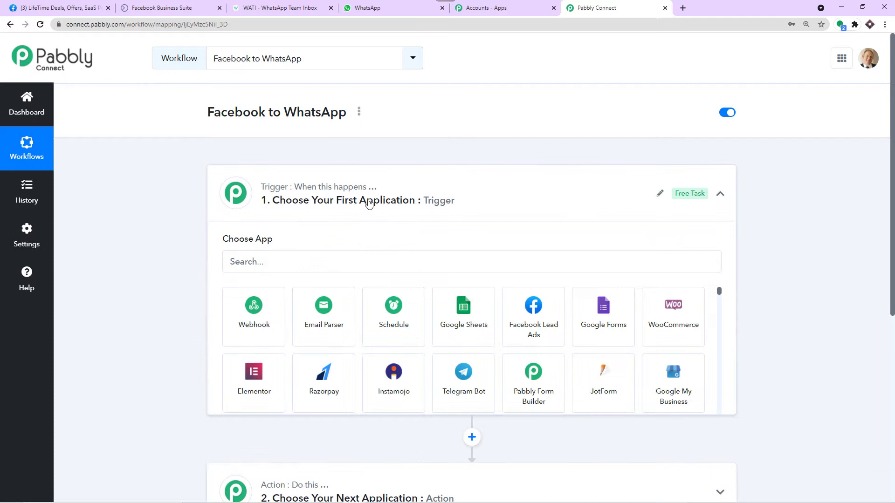
click(295, 259)
text(face)
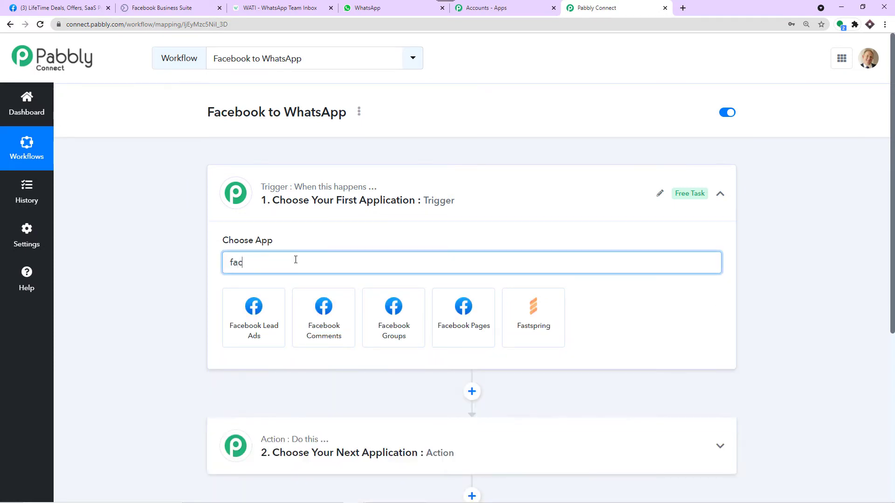
click(268, 321)
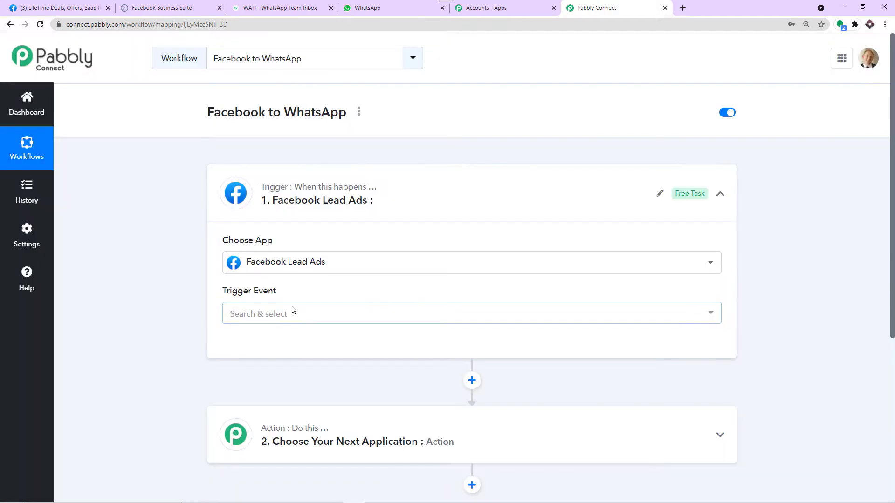
Step: Choose New Lead as the trigger event and start connecting an account
click(292, 311)
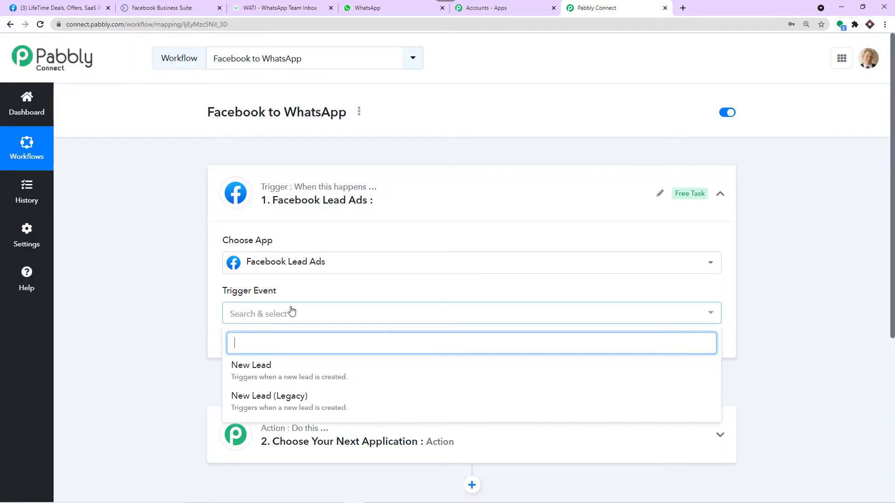
click(263, 372)
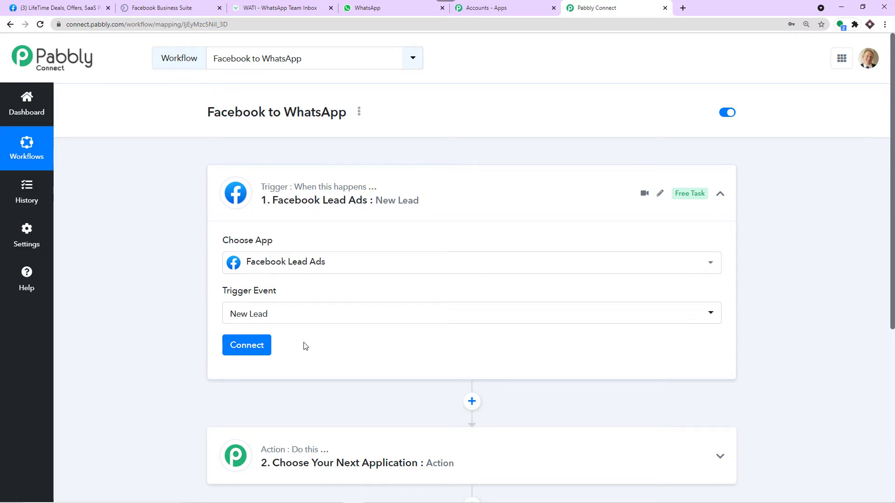
scroll(305, 345, down, 1)
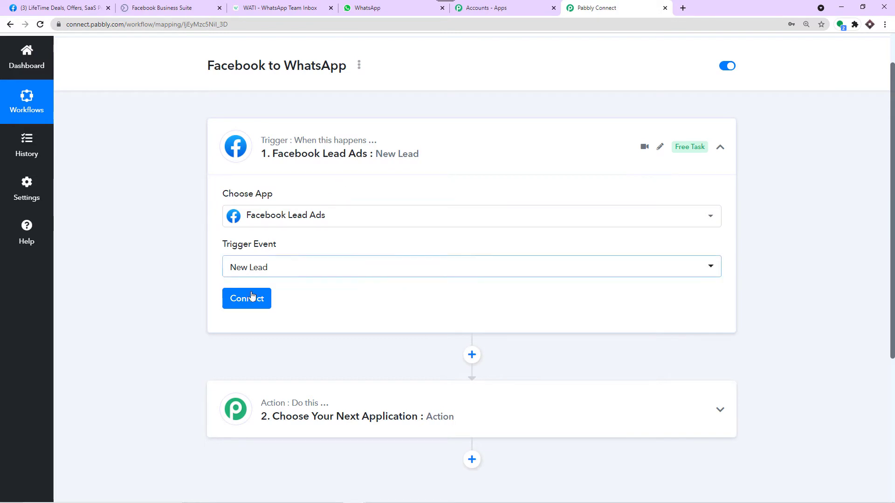
click(254, 306)
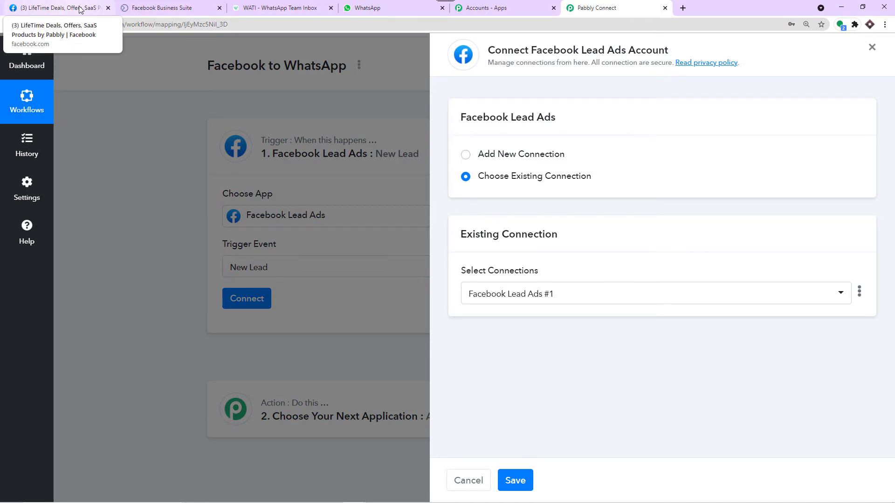
Step: Add and authorize a new Facebook Lead Ads connection
click(500, 155)
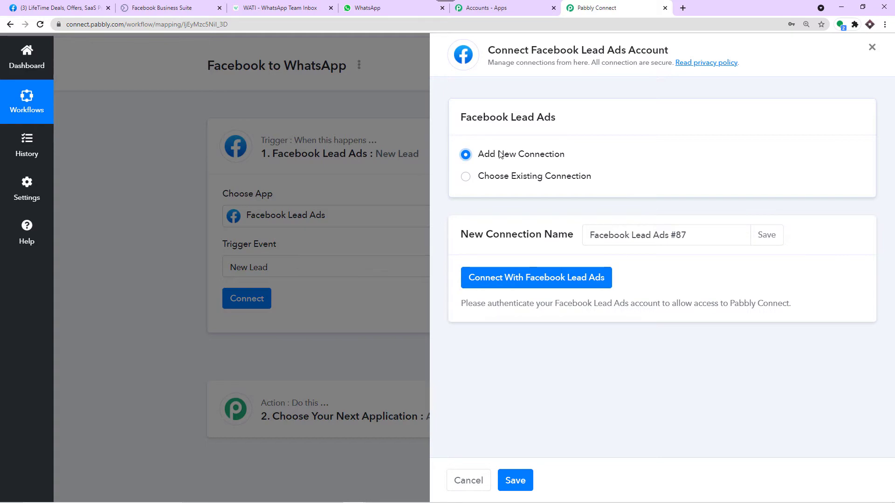
click(517, 277)
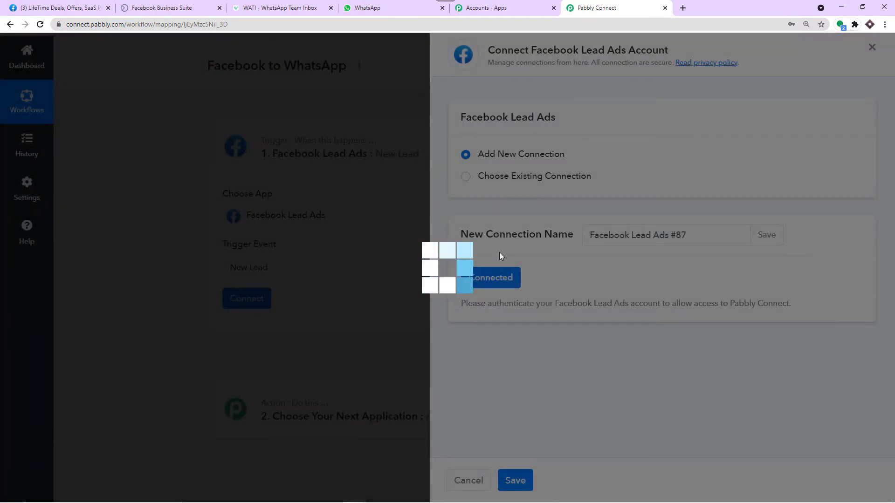
scroll(418, 217, down, 1)
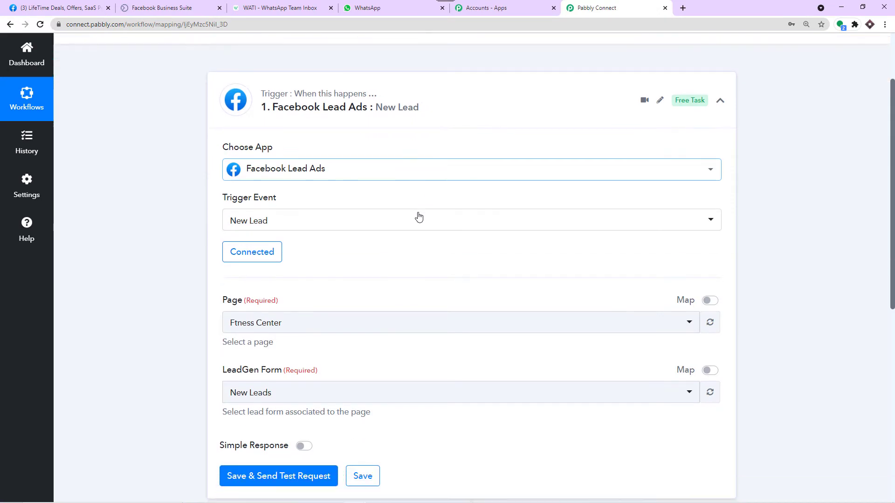
scroll(419, 216, down, 1)
scroll(304, 218, down, 1)
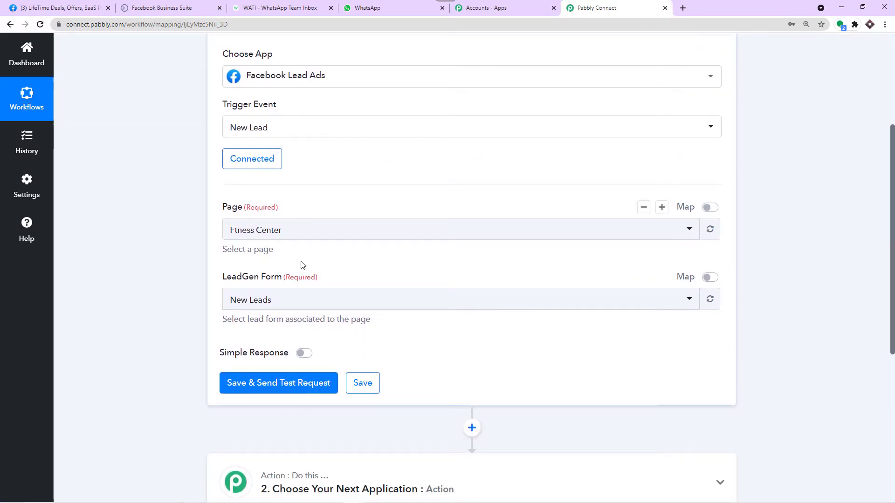
Step: Browse the trigger's Page list of Facebook pages, then go to Facebook
click(298, 233)
scroll(292, 317, down, 2)
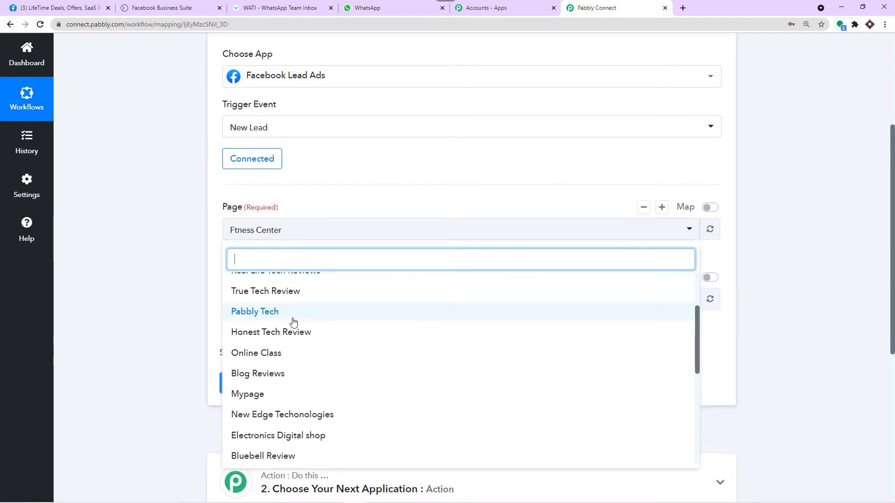
scroll(293, 321, down, 5)
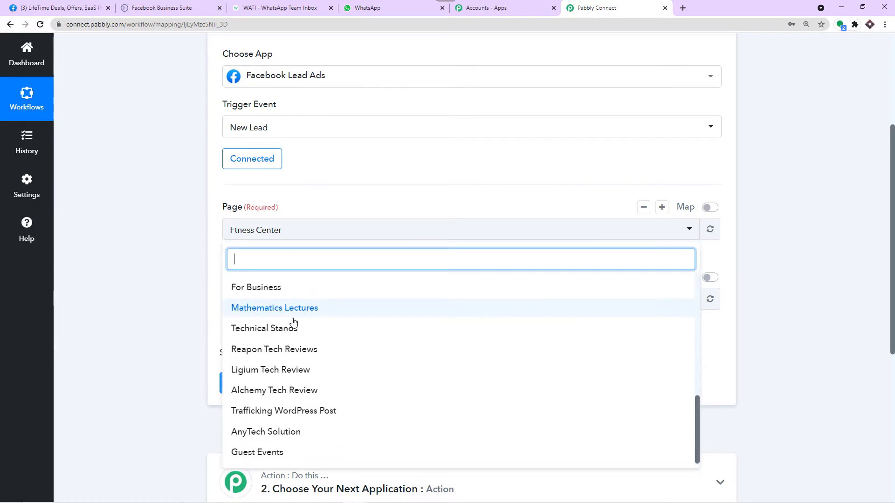
scroll(282, 341, up, 4)
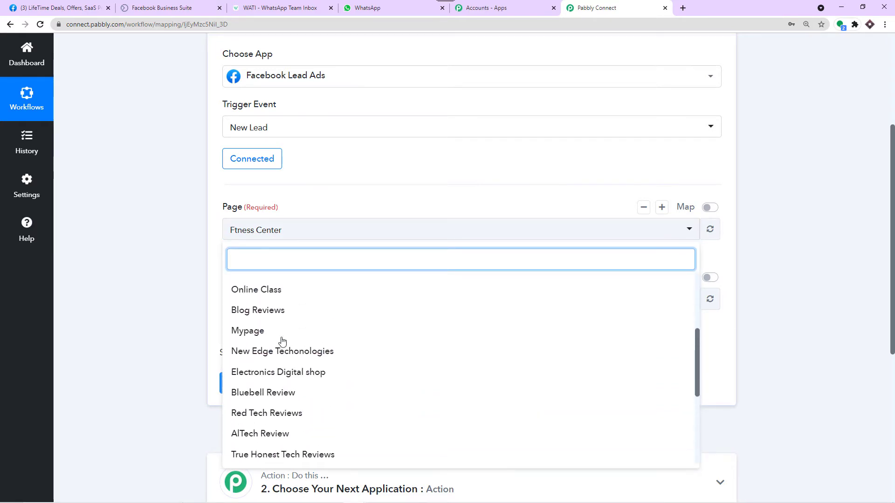
scroll(279, 342, up, 2)
click(60, 8)
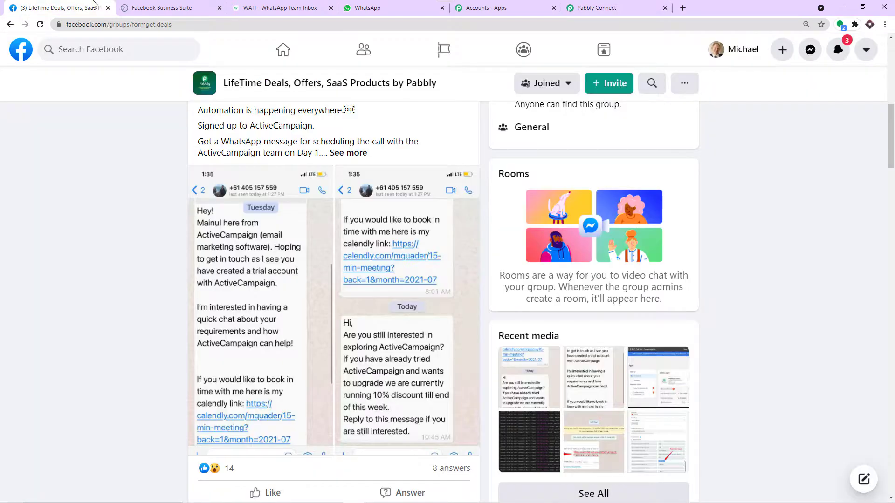
Step: Browse Facebook's managed pages list and check back on the Pabbly trigger
click(21, 50)
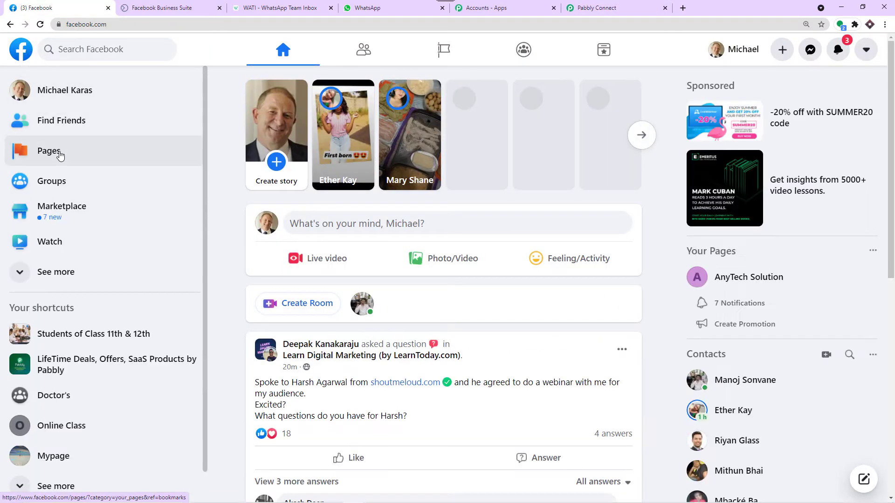
click(60, 156)
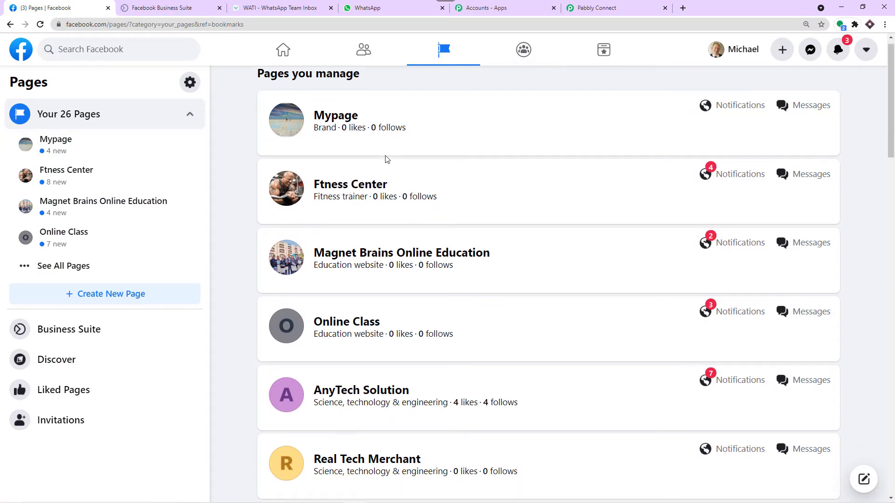
scroll(385, 160, down, 15)
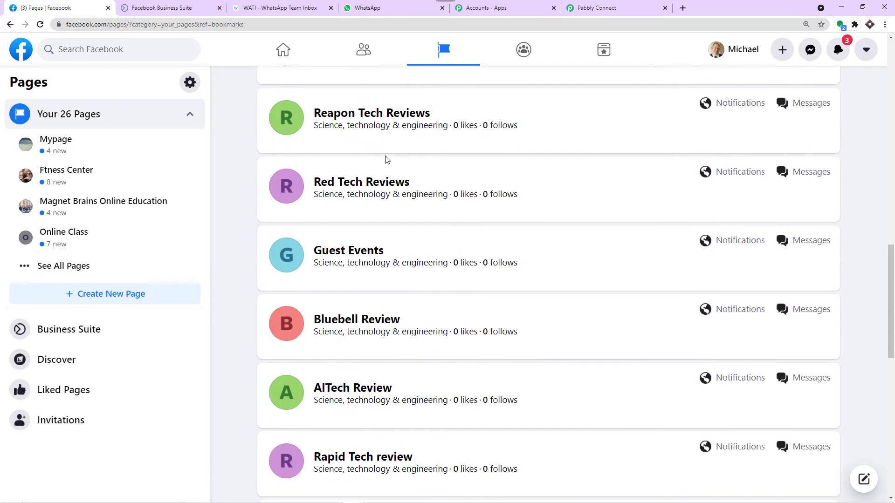
scroll(384, 160, up, 15)
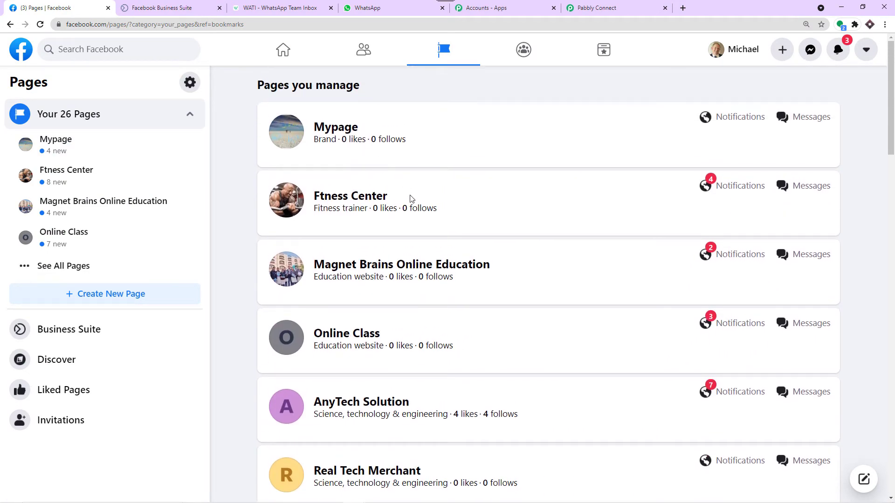
click(565, 7)
scroll(305, 322, down, 5)
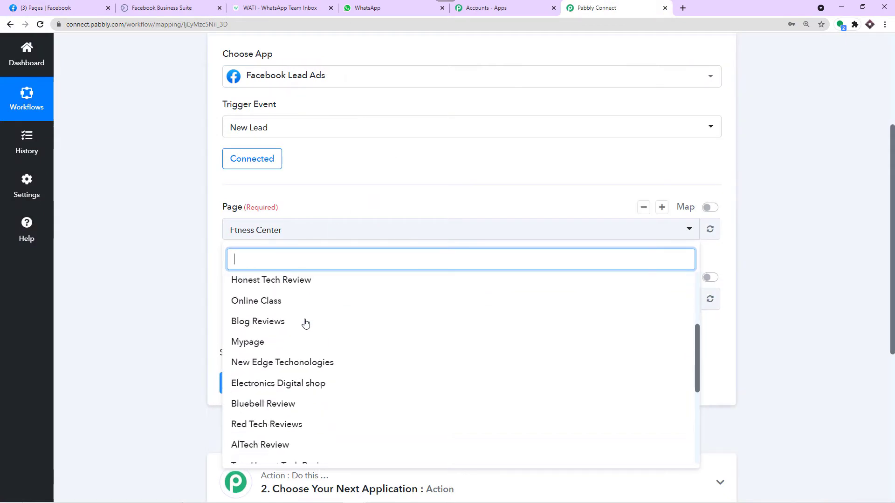
scroll(308, 323, up, 5)
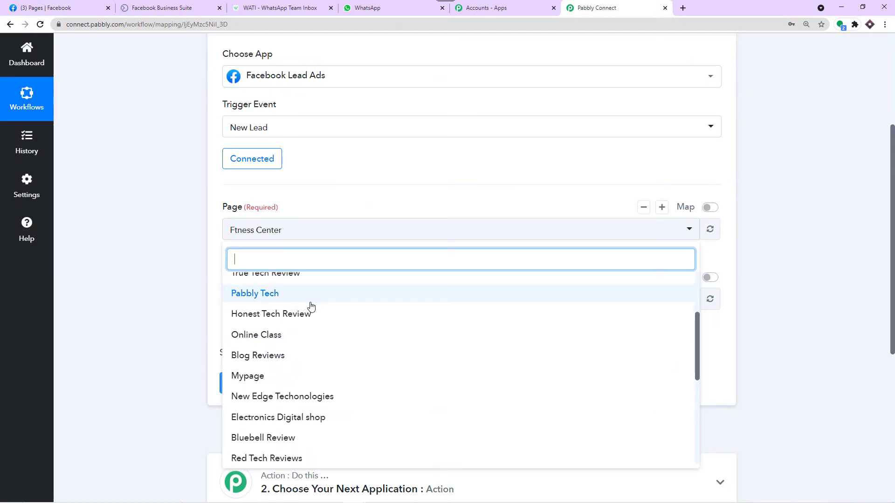
Step: Open the AnyTech Solution page from the managed pages, then return to Pabbly
click(74, 8)
scroll(367, 204, down, 5)
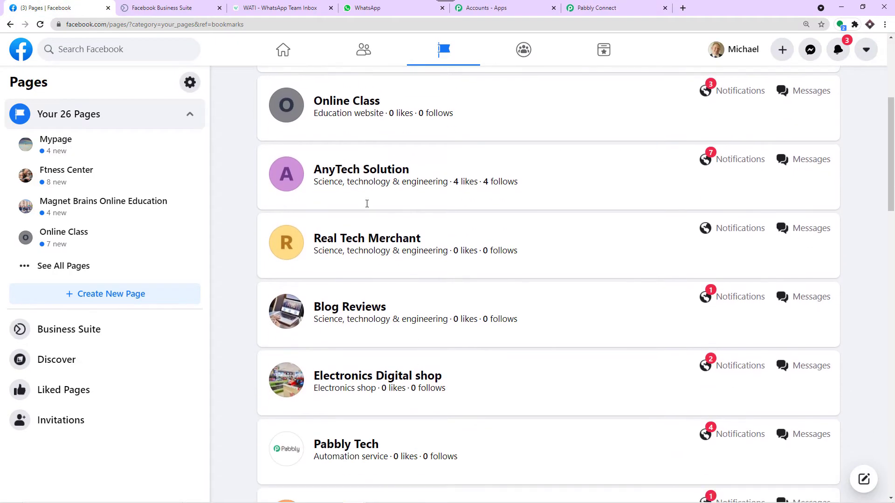
click(374, 170)
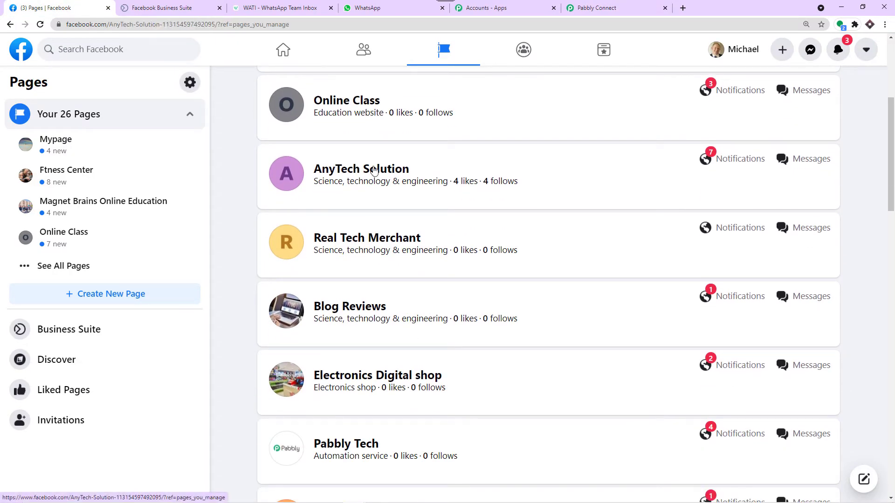
click(620, 8)
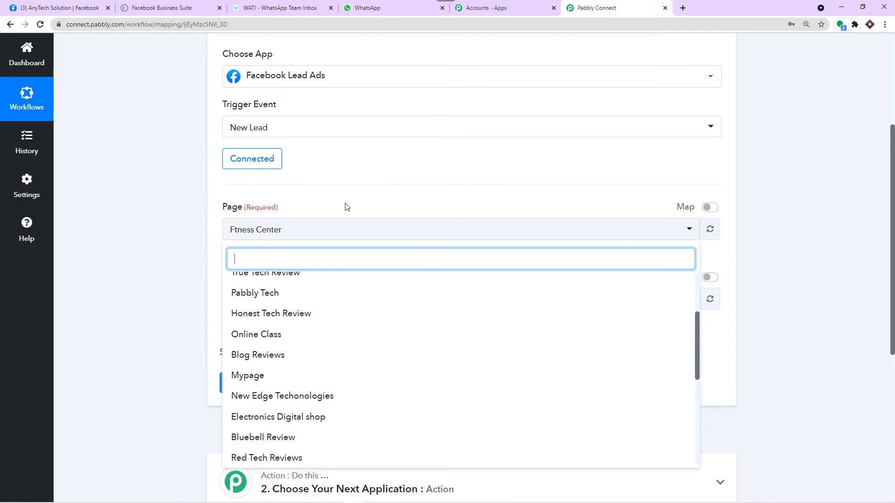
Step: Select AnyTech Solution as the trigger Page and review its lead forms, leaving Salesforce lead
scroll(291, 322, down, 10)
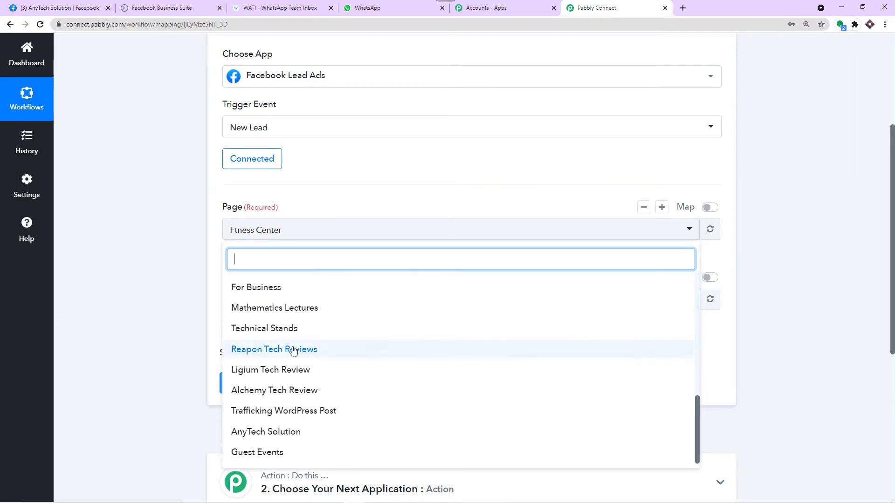
click(264, 430)
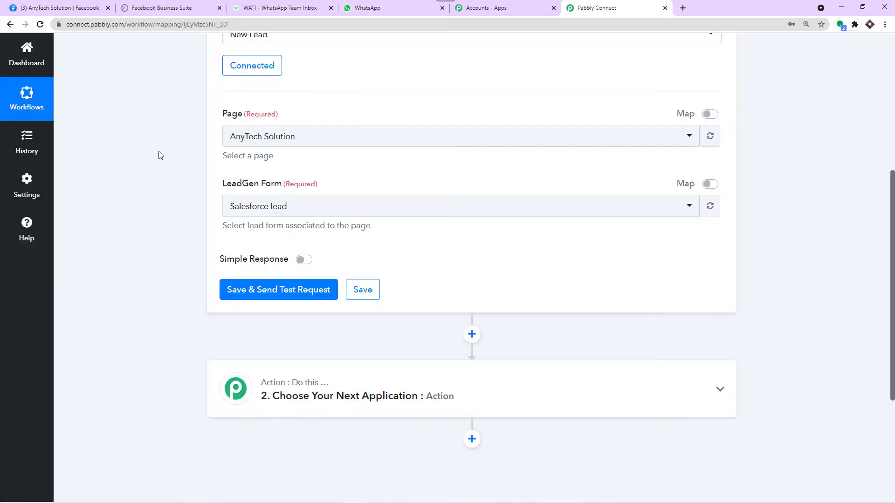
click(288, 207)
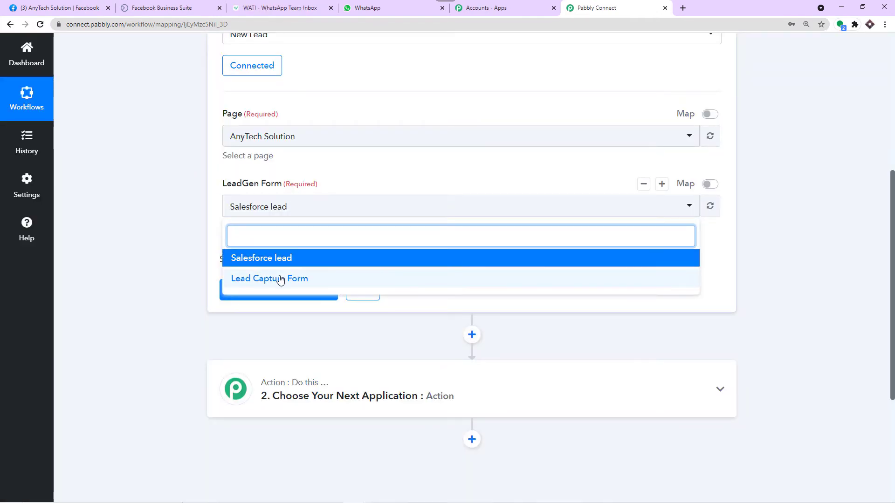
click(359, 168)
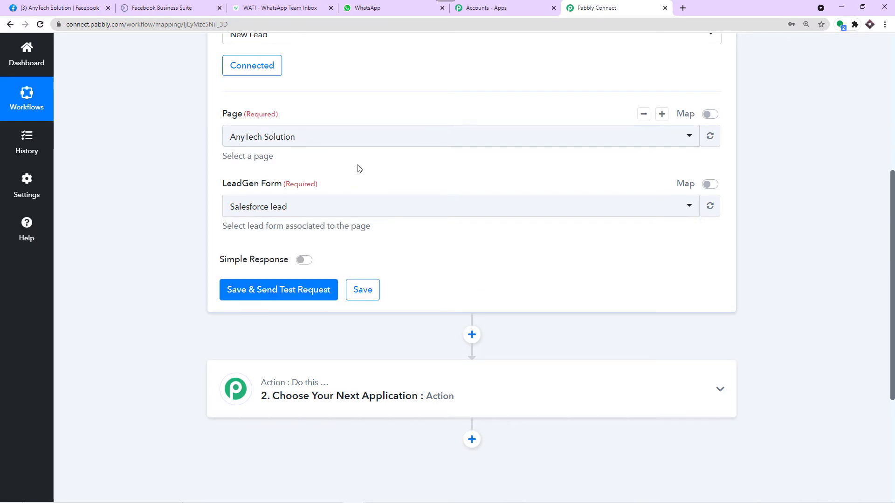
click(64, 6)
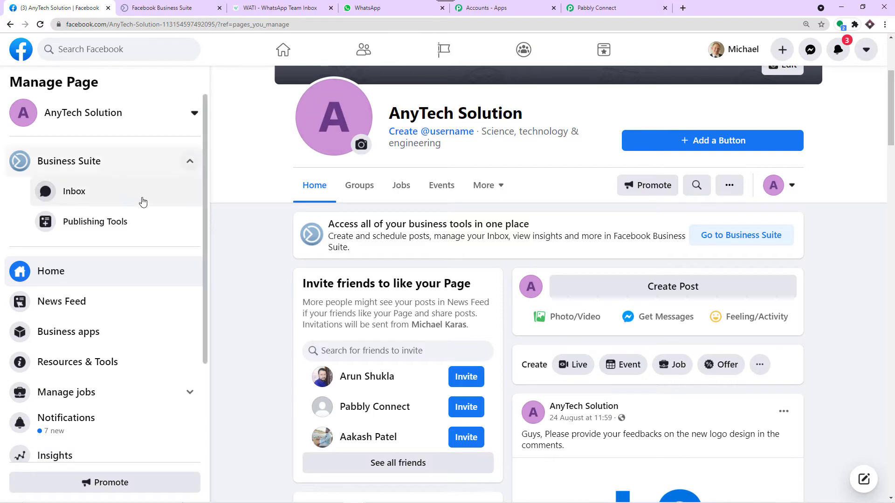
Step: Preview the Lead Capture Form's test form via Publishing Tools > More tools > Instant Forms
click(108, 220)
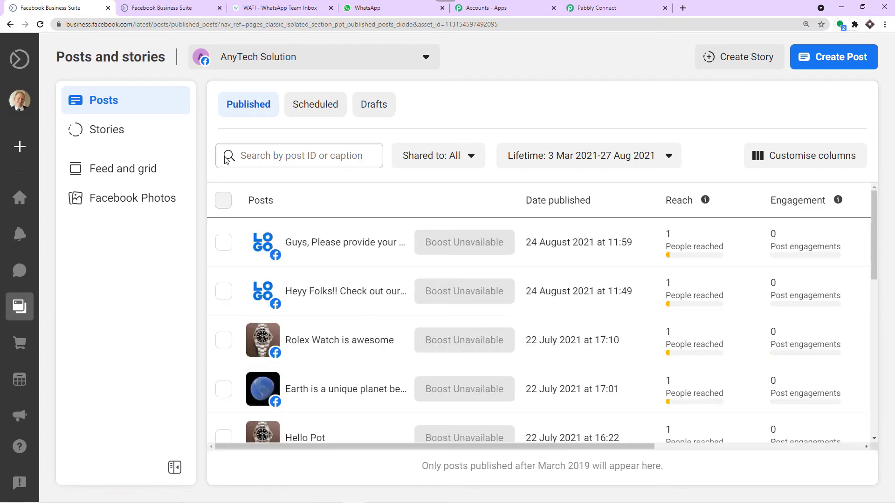
mouse_move(14, 298)
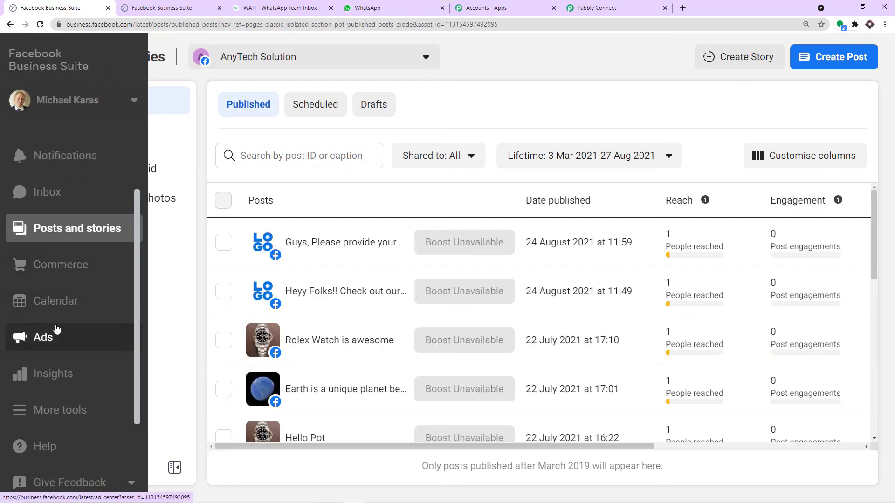
click(63, 409)
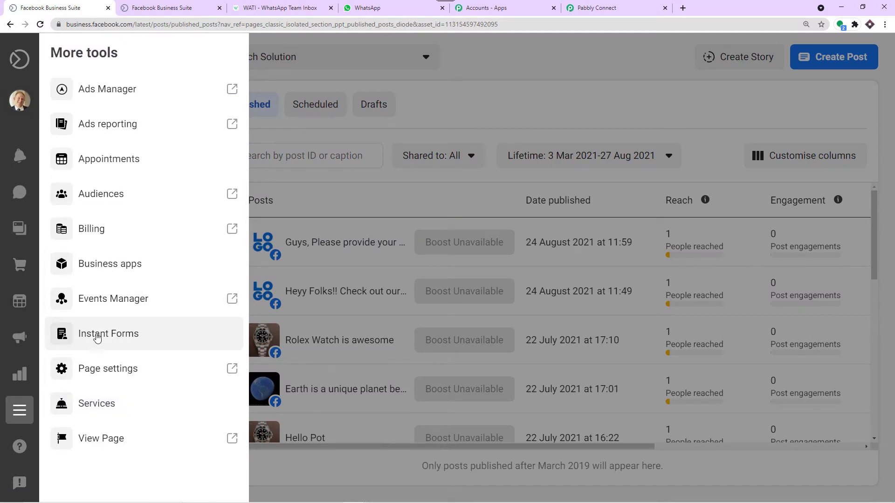
click(97, 338)
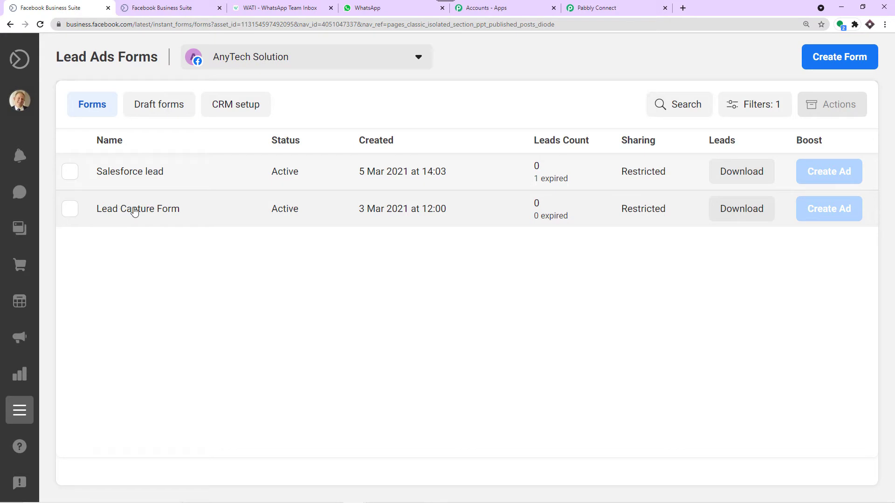
click(135, 212)
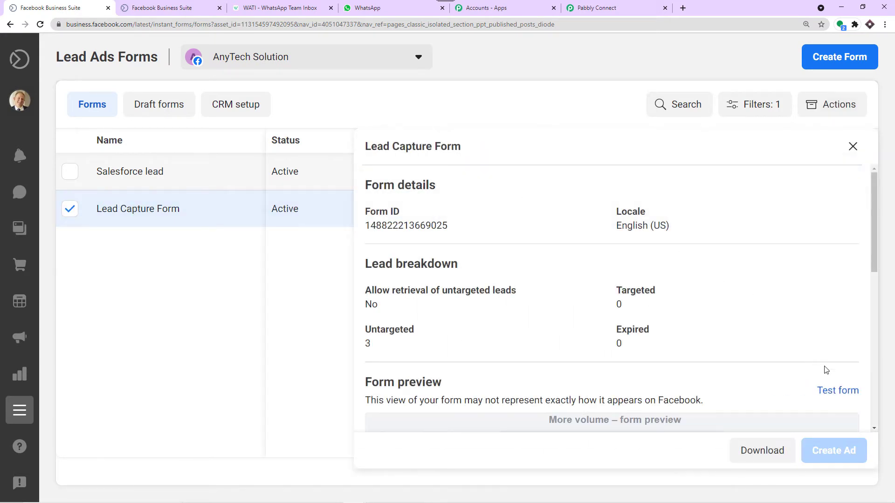
click(837, 394)
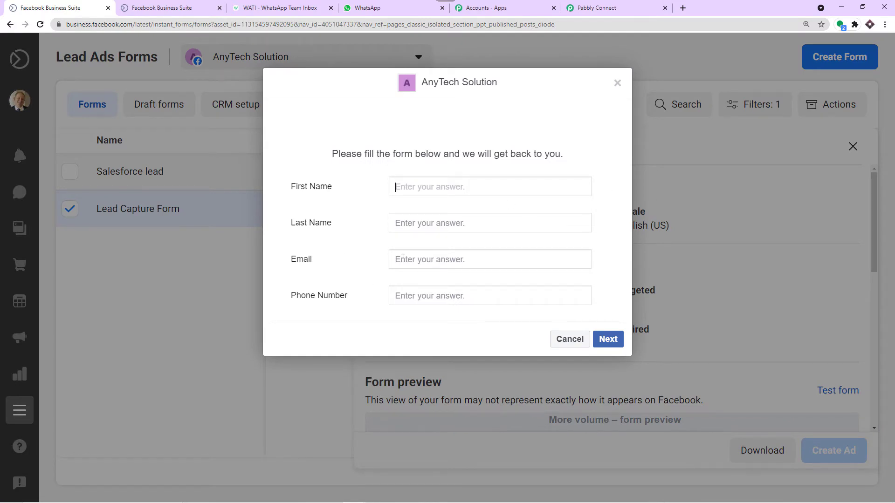
click(598, 8)
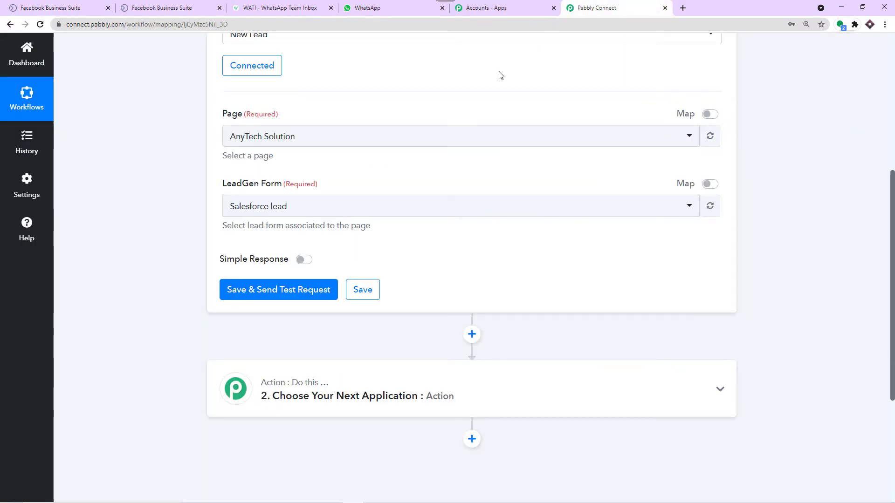
Step: Switch the trigger's LeadGen Form to Lead Capture Form
click(242, 209)
click(247, 280)
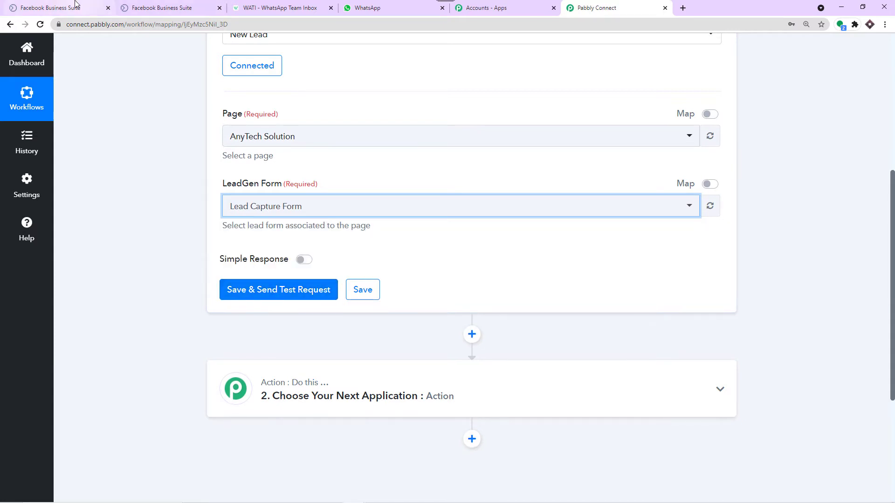
click(146, 4)
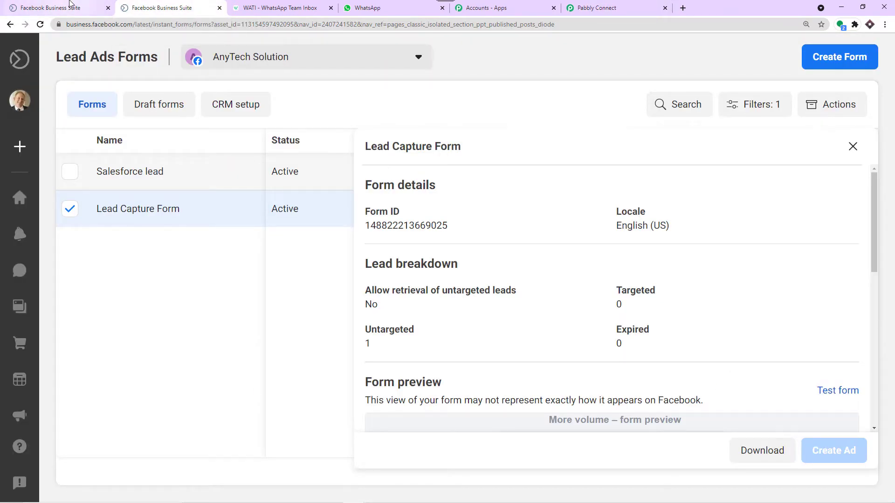
Step: In the test form, enter the lead's first name, last name and e-mail address
click(73, 4)
click(400, 185)
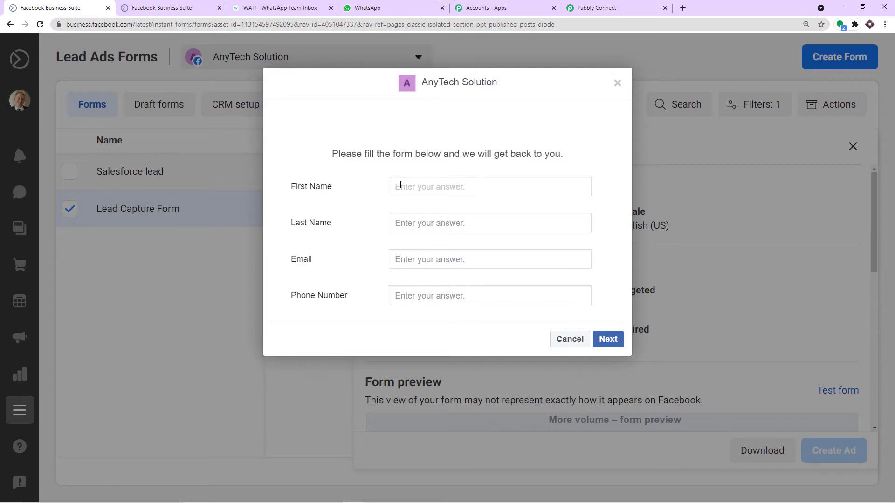
click(404, 226)
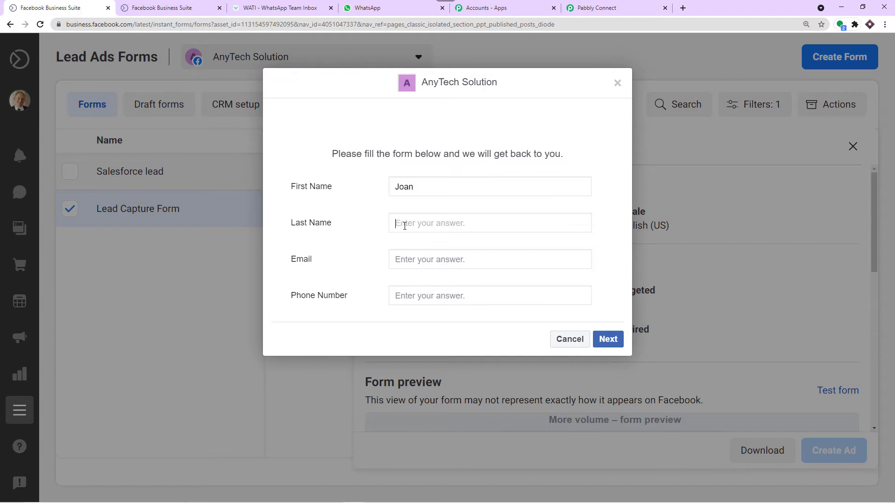
click(426, 259)
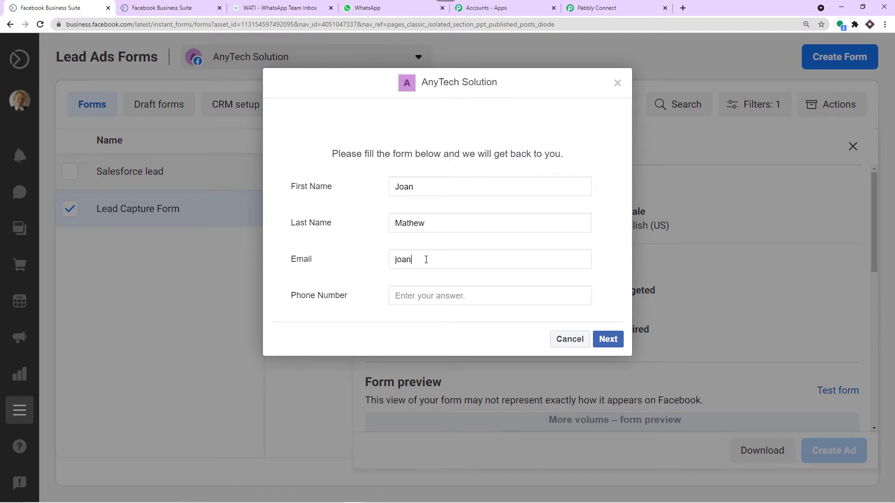
Step: Paste the lead's phone number and submit the test lead
click(430, 295)
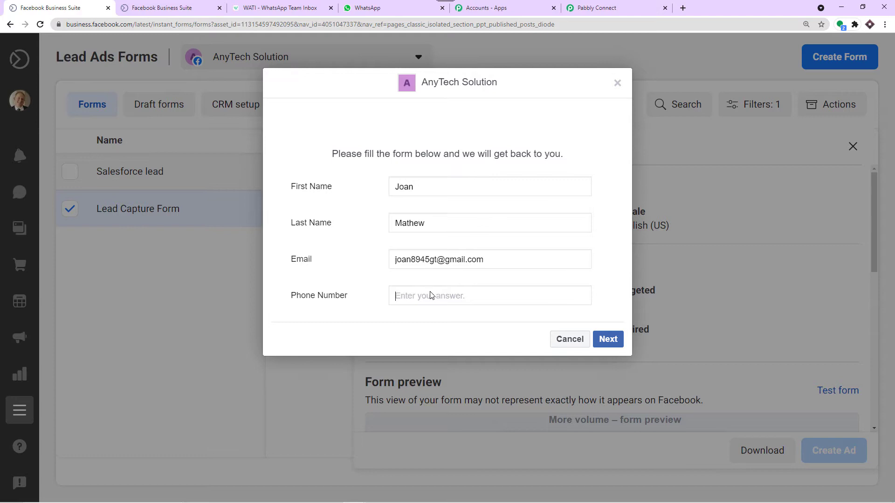
right_click(461, 297)
click(487, 369)
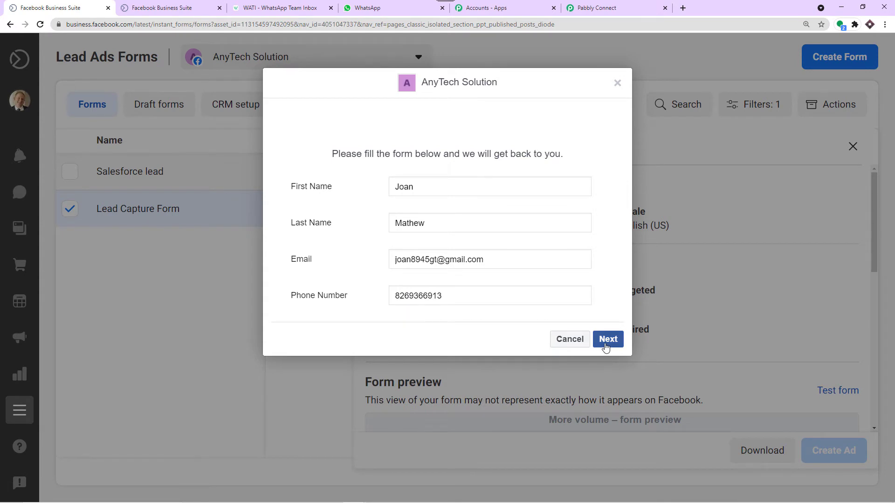
click(599, 347)
click(604, 264)
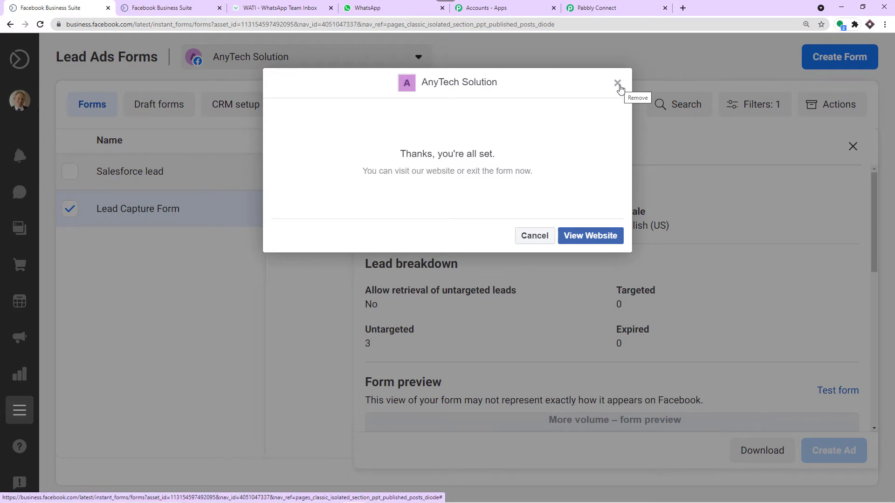
click(611, 7)
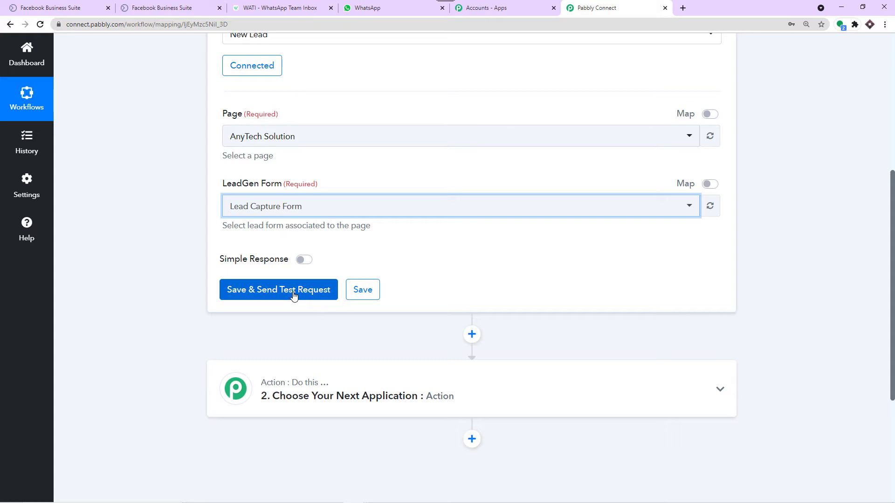
Step: Save and send a test request, then review the captured name, email and phone values
click(293, 296)
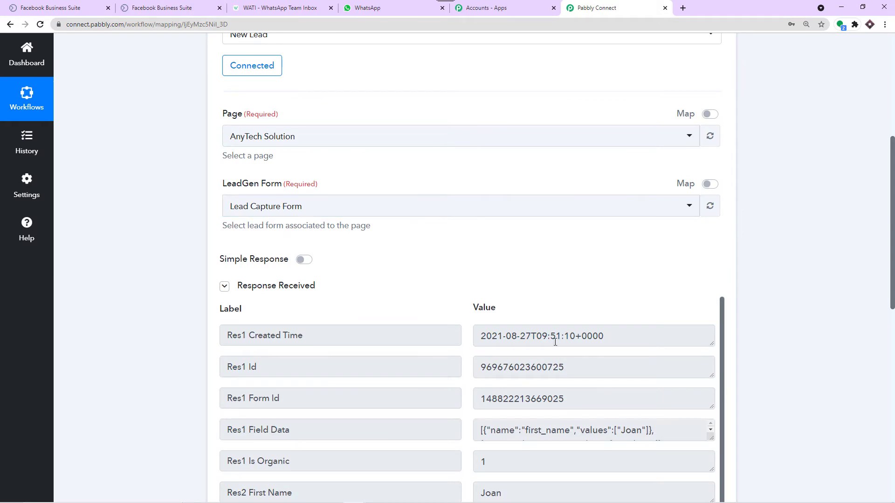
scroll(597, 383, down, 1)
scroll(598, 383, down, 7)
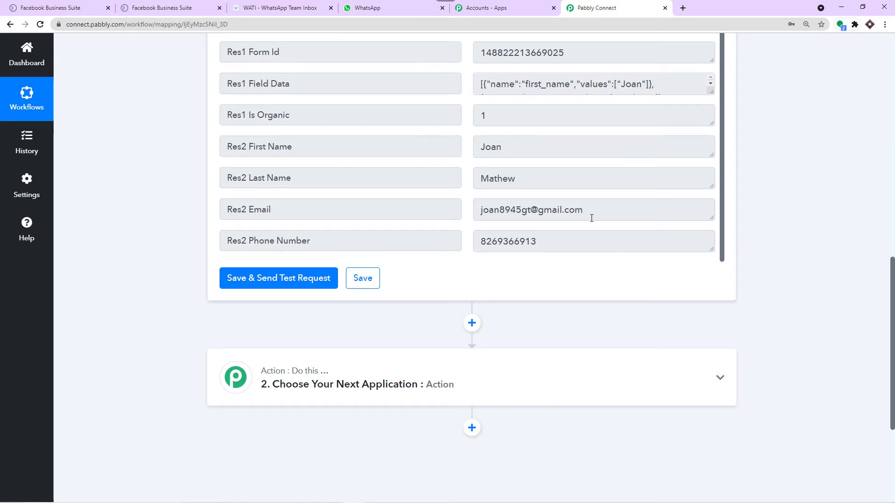
scroll(591, 218, down, 1)
double_click(561, 198)
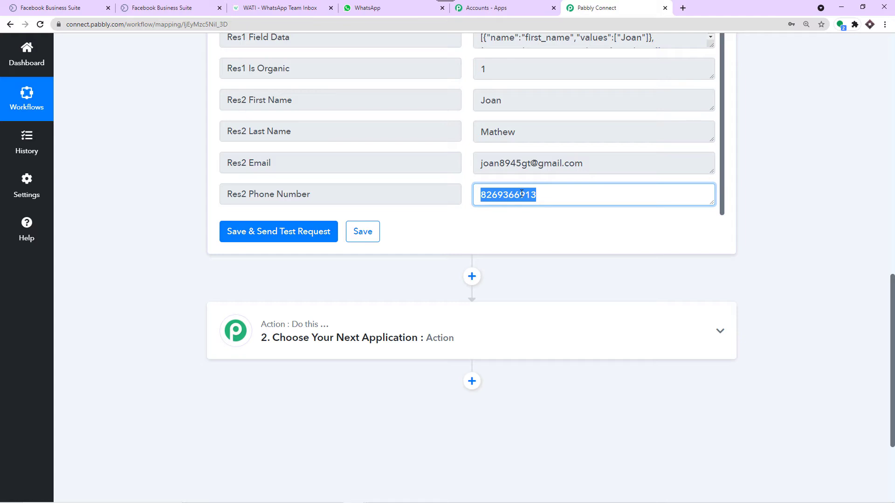
scroll(521, 194, down, 3)
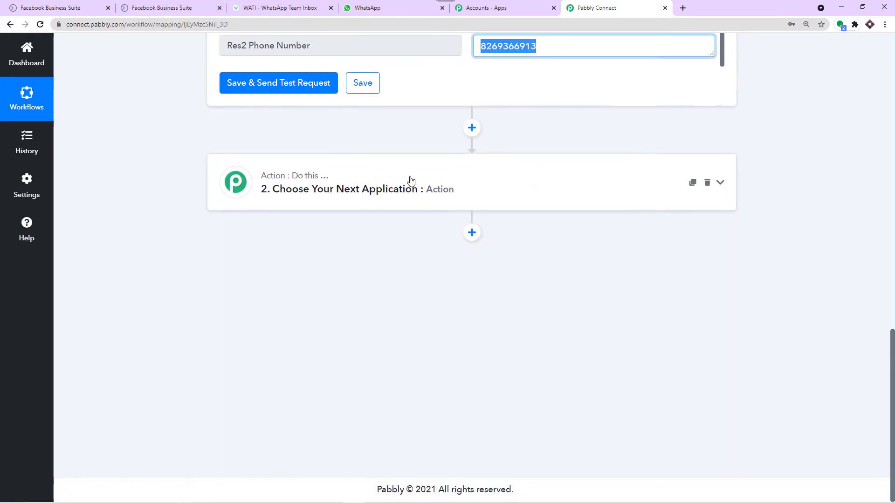
Step: Choose WATI as the app for the workflow's action step
click(443, 182)
click(268, 249)
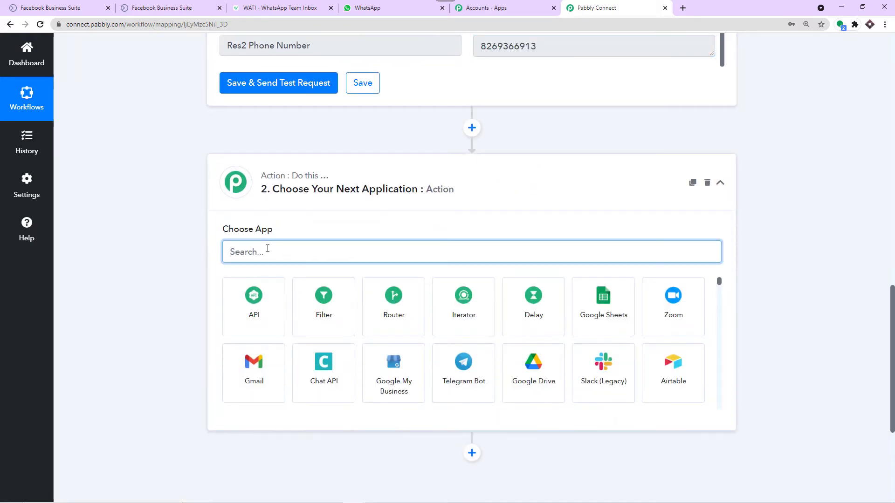
text(wati)
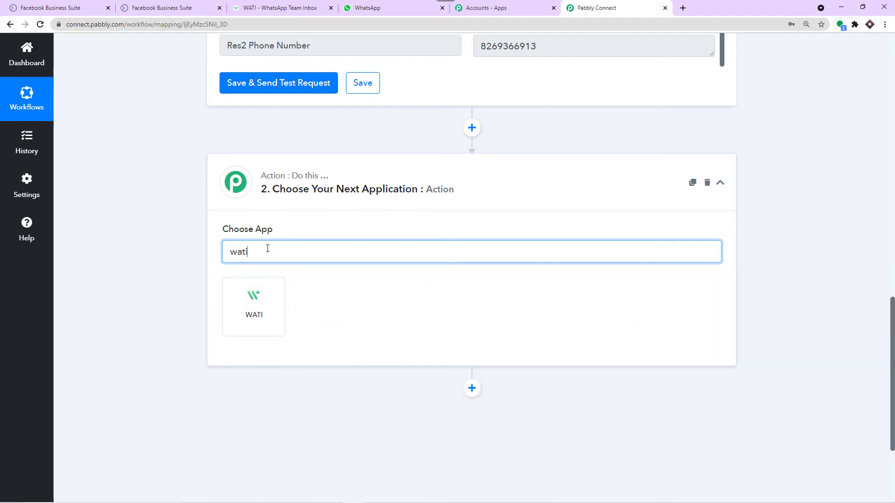
click(272, 325)
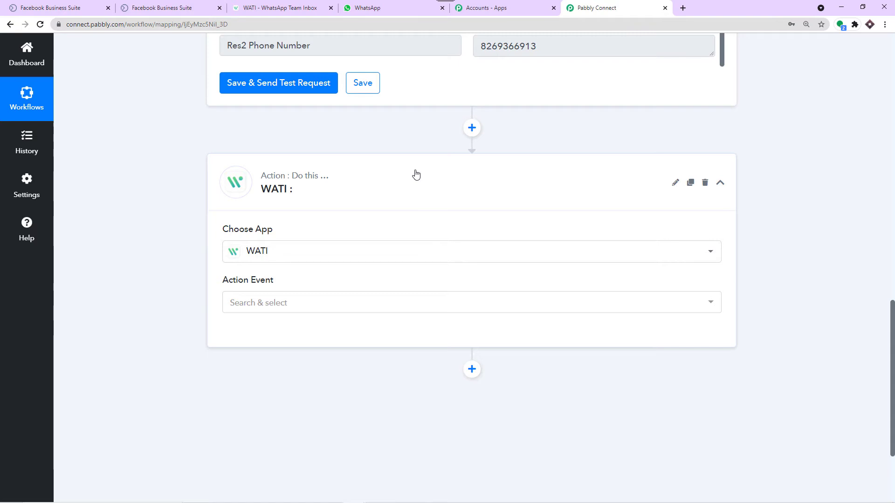
Step: Set the WATI action event to Send Template Message and begin connecting a WATI account
scroll(396, 180, down, 3)
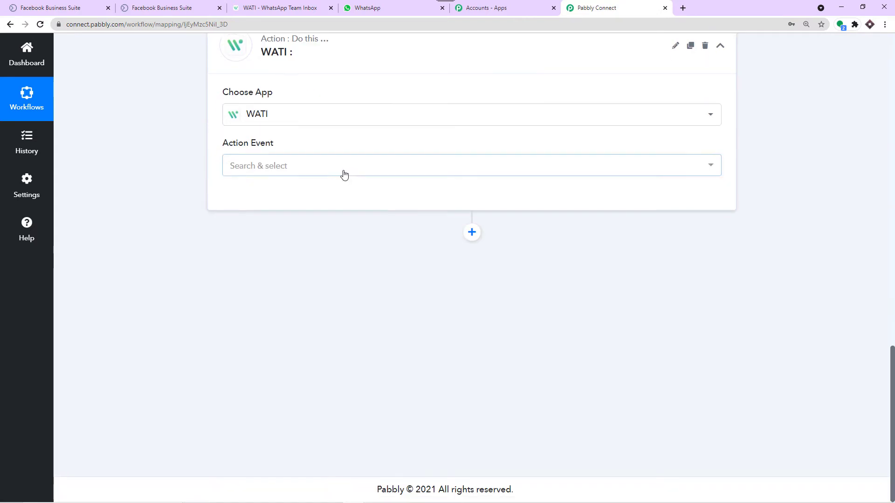
click(331, 167)
click(267, 279)
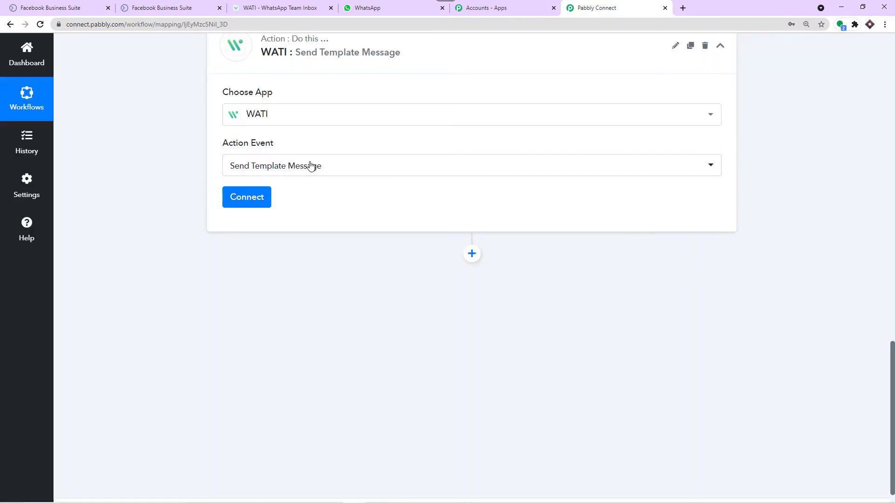
click(263, 198)
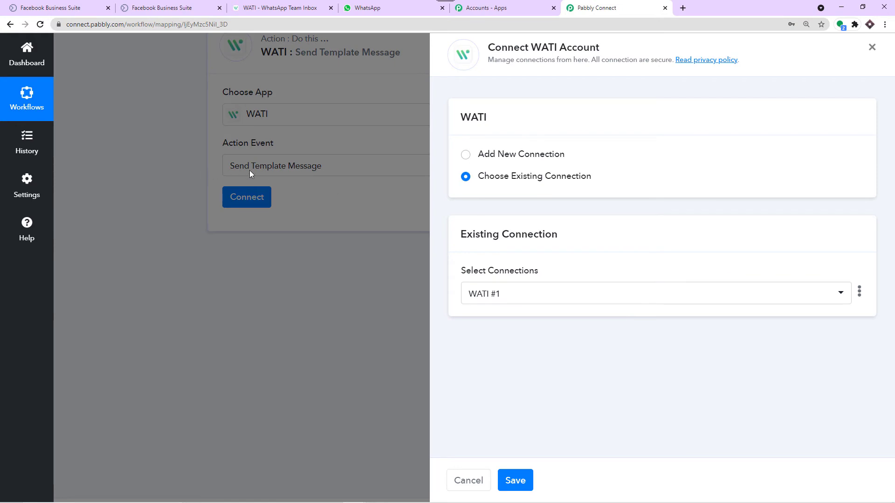
Step: Add a new WATI connection, WATI #24, and note the API Docs hint for its API Endpoint
click(466, 156)
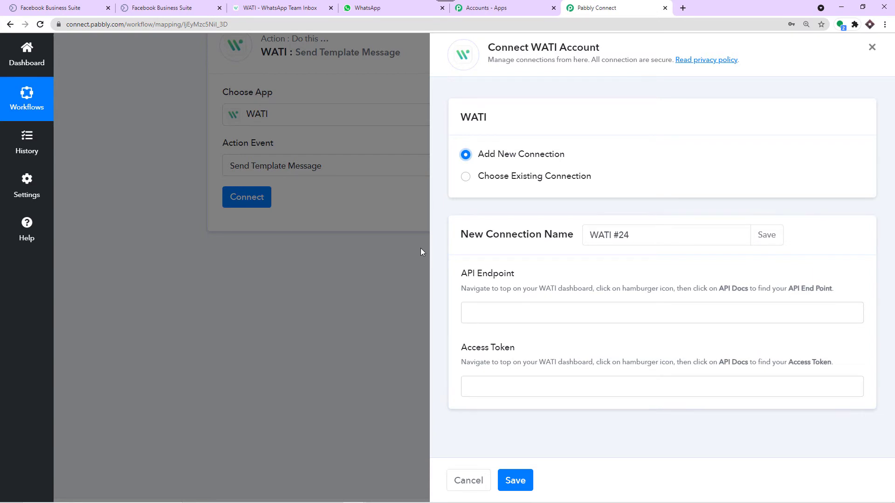
click(293, 3)
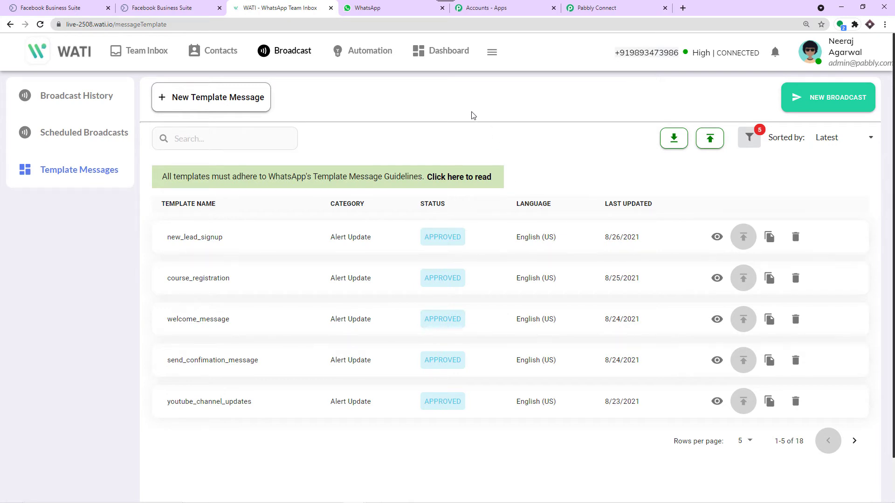
click(599, 5)
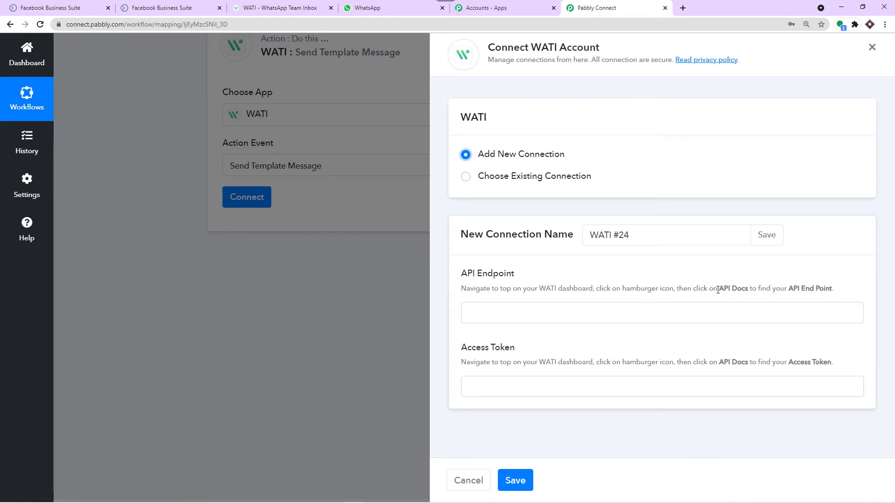
drag(717, 290, 833, 289)
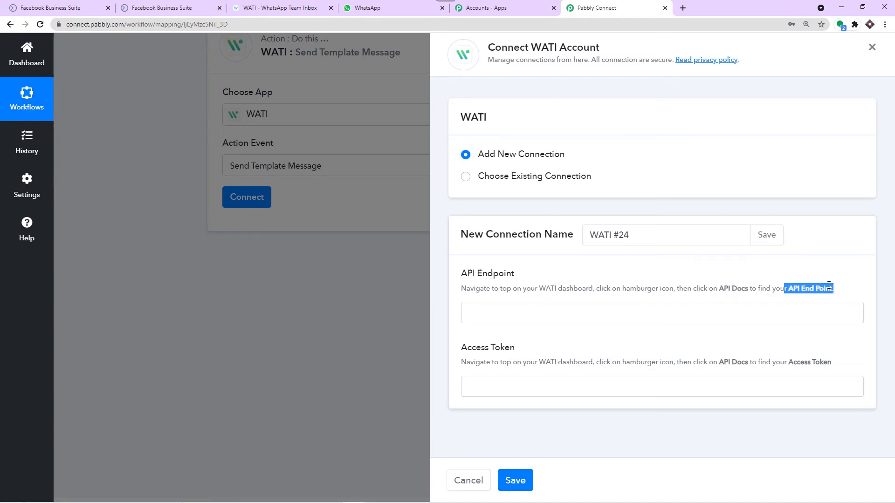
click(295, 6)
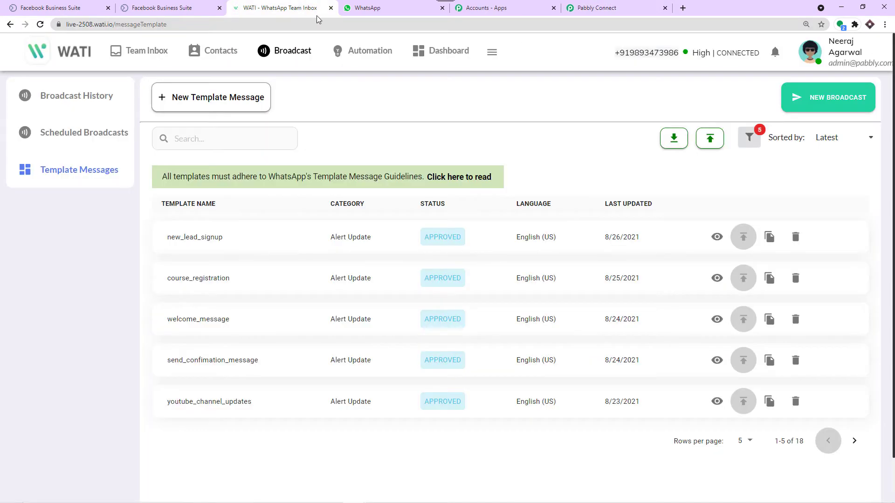
Step: Copy the API Endpoint from WATI's API Docs page for the WATI #24 connection form
click(488, 58)
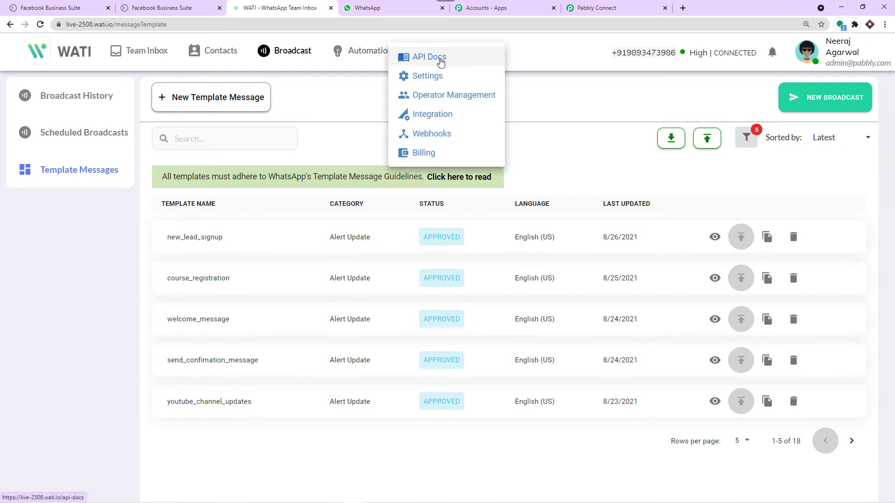
click(429, 57)
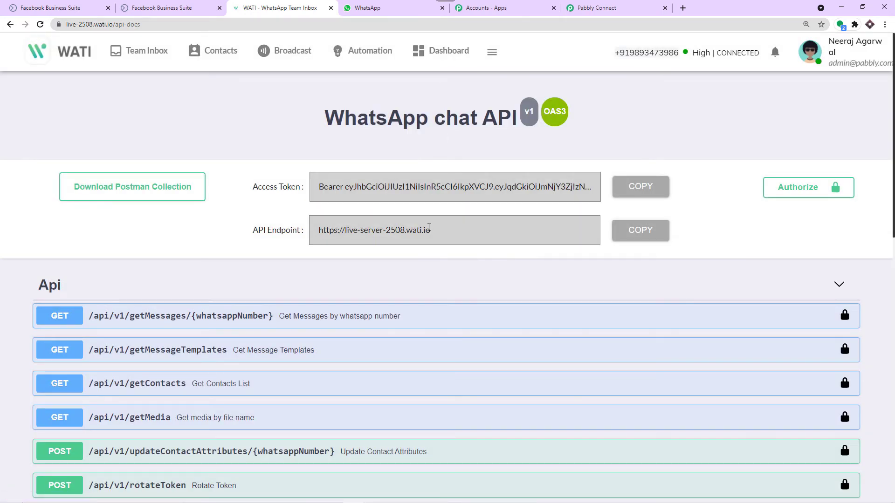
click(627, 230)
click(616, 8)
click(527, 313)
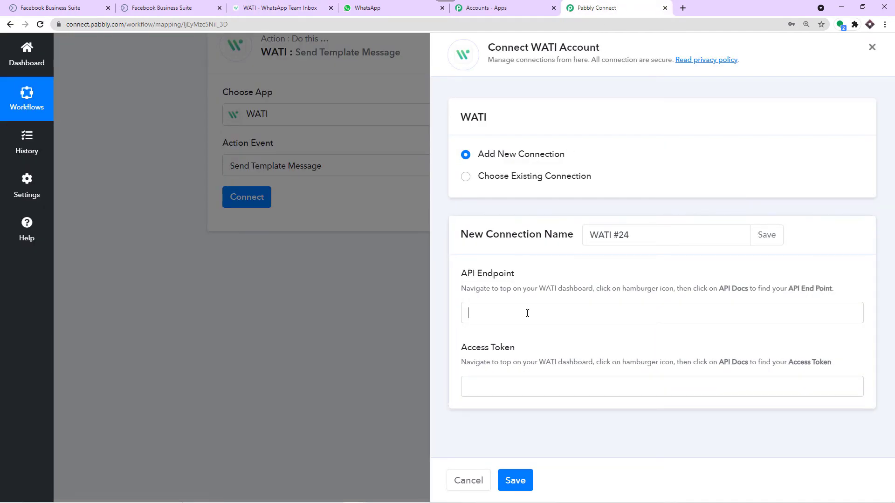
right_click(526, 313)
click(554, 386)
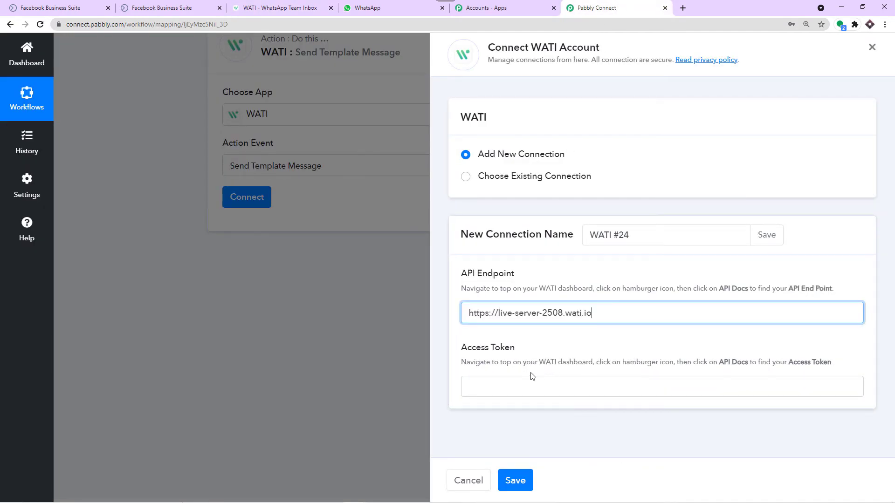
click(286, 7)
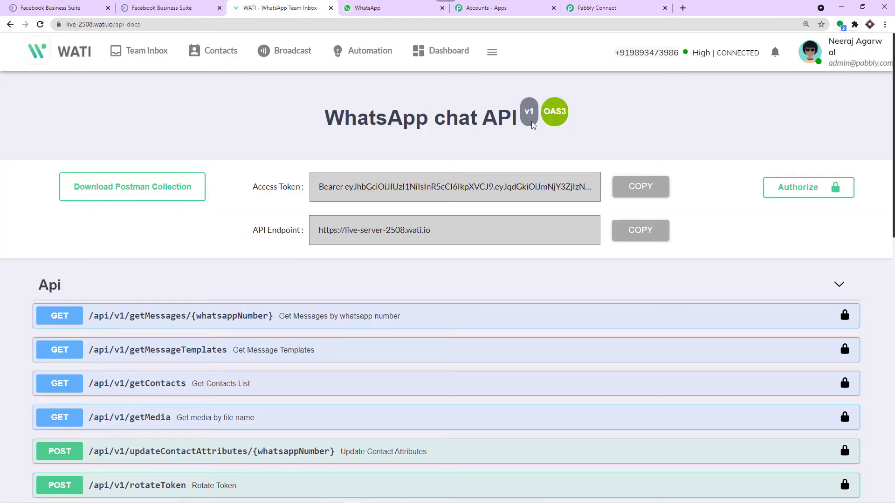
click(629, 187)
click(594, 7)
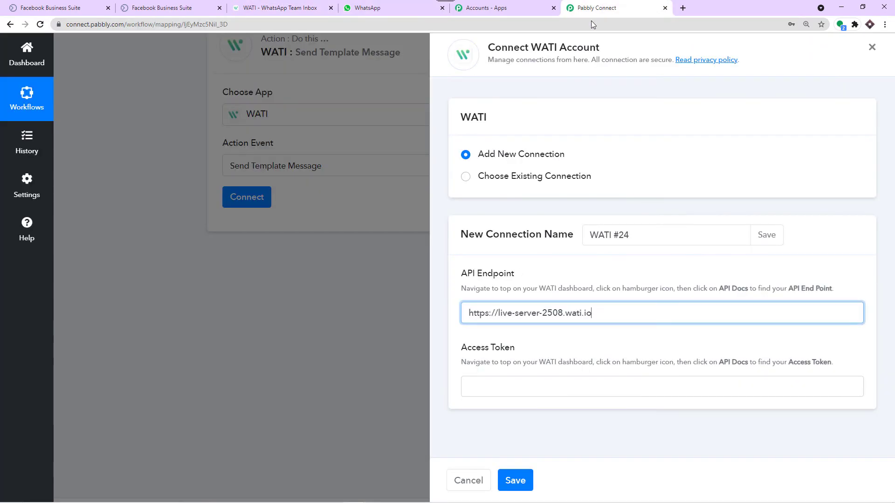
click(500, 386)
right_click(498, 385)
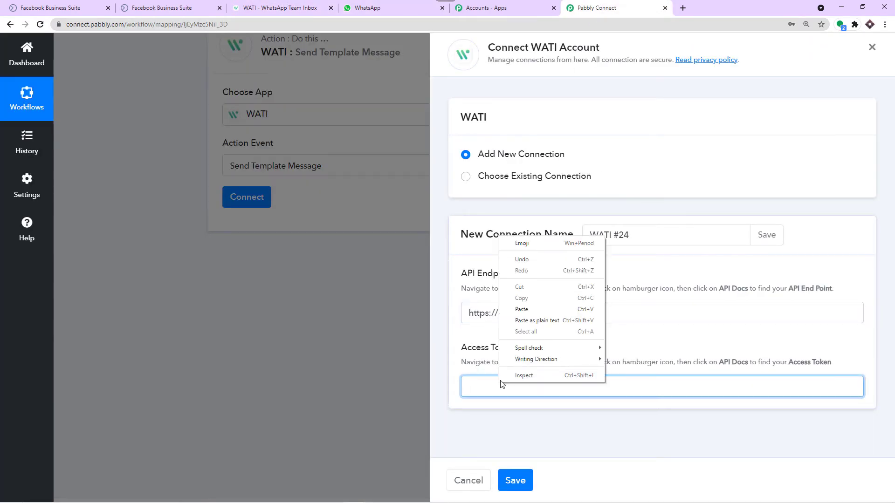
click(540, 312)
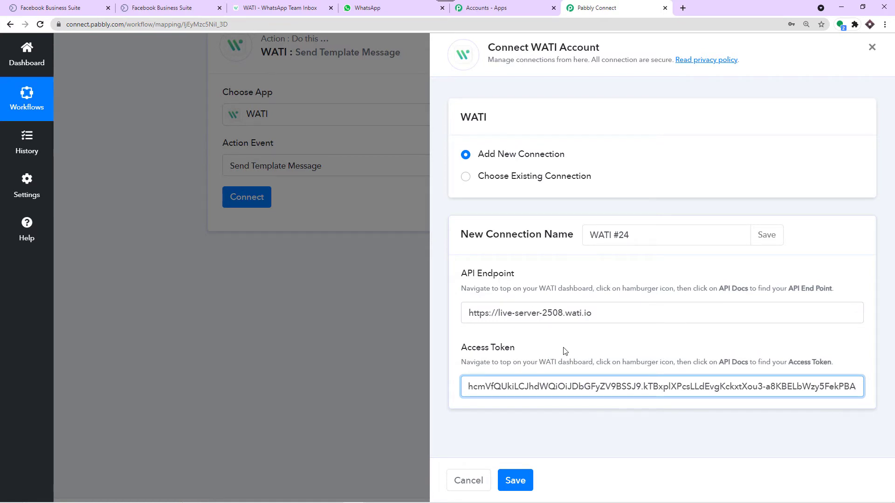
click(516, 480)
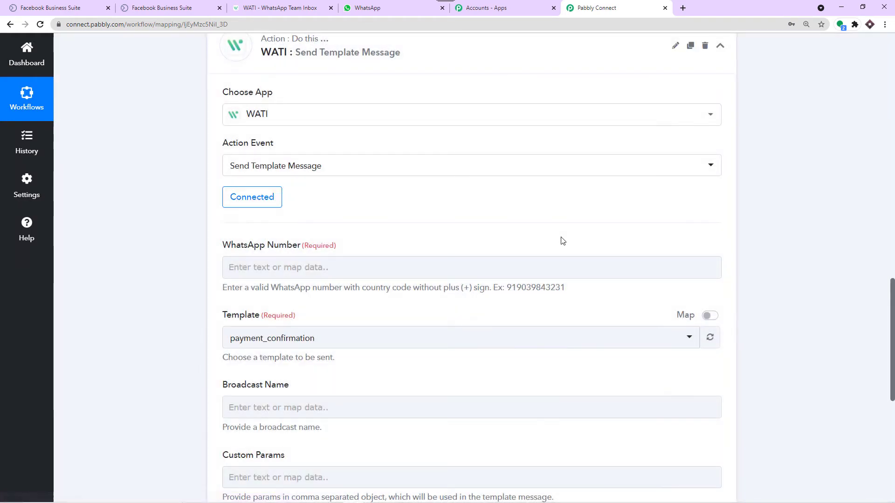
Step: Map the Facebook Lead Ads lead's phone number into the WhatsApp Number field
scroll(390, 195, down, 3)
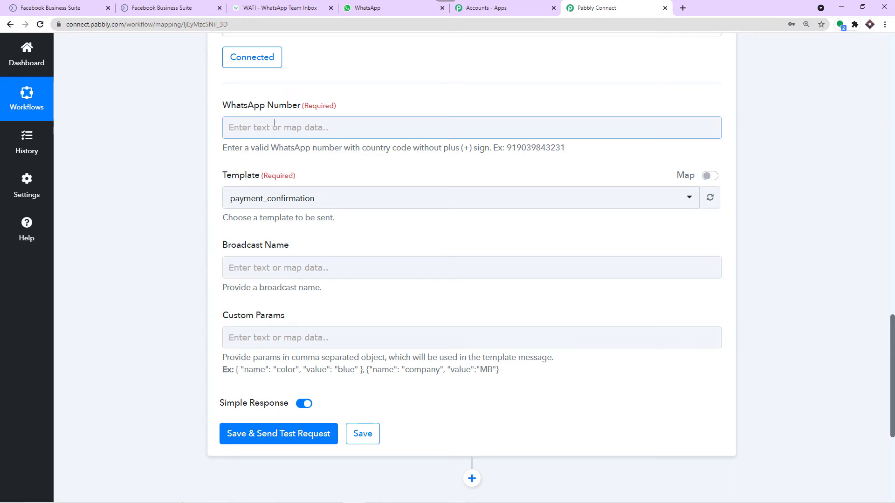
scroll(329, 121, up, 4)
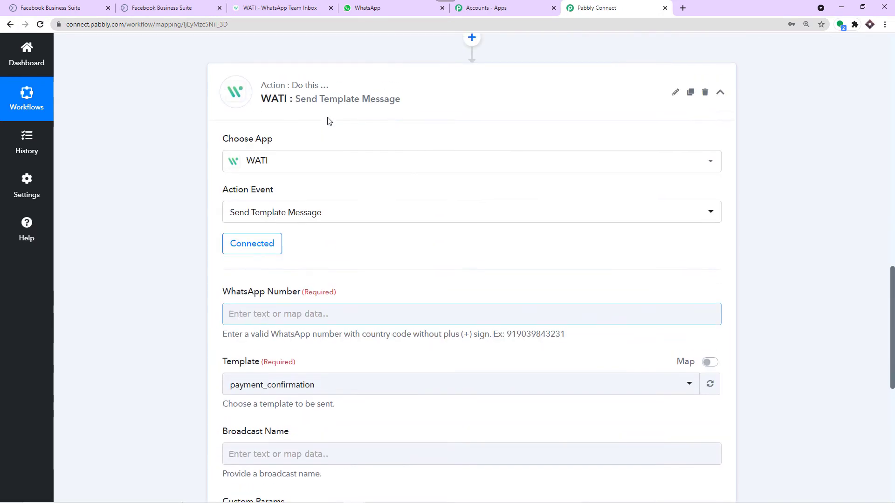
scroll(329, 120, up, 6)
drag(558, 231, 422, 225)
scroll(409, 219, down, 2)
scroll(408, 219, down, 8)
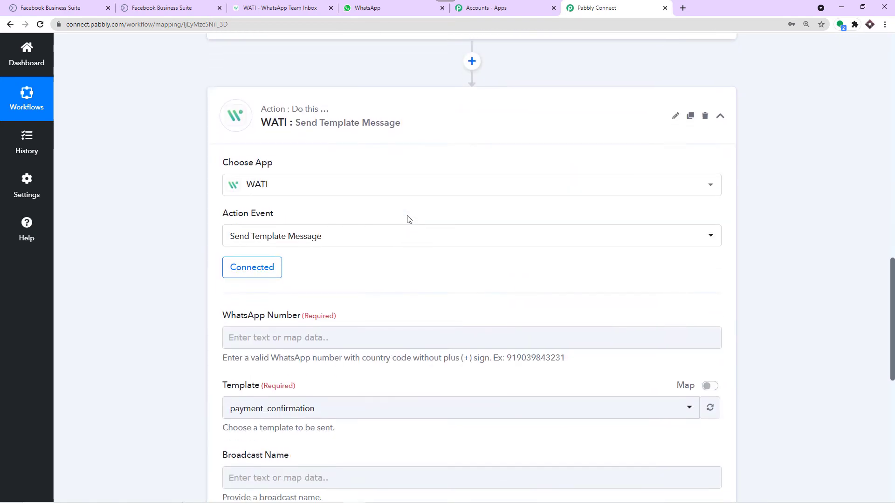
click(327, 129)
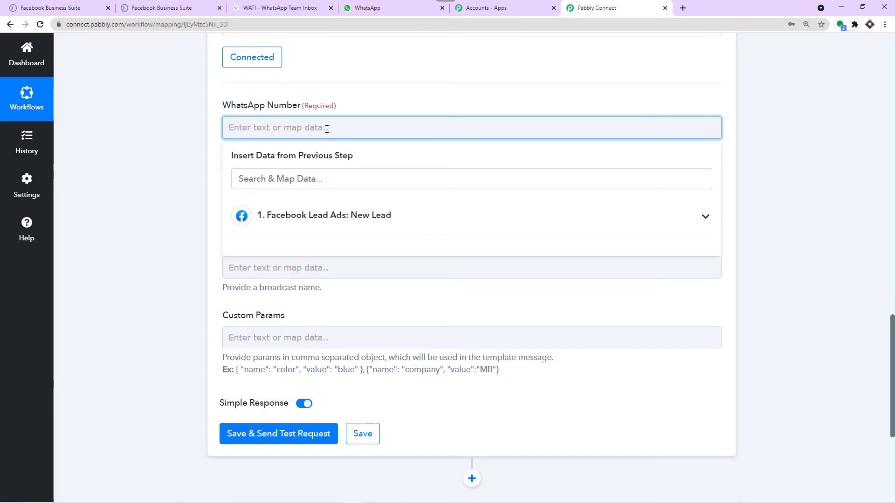
click(311, 219)
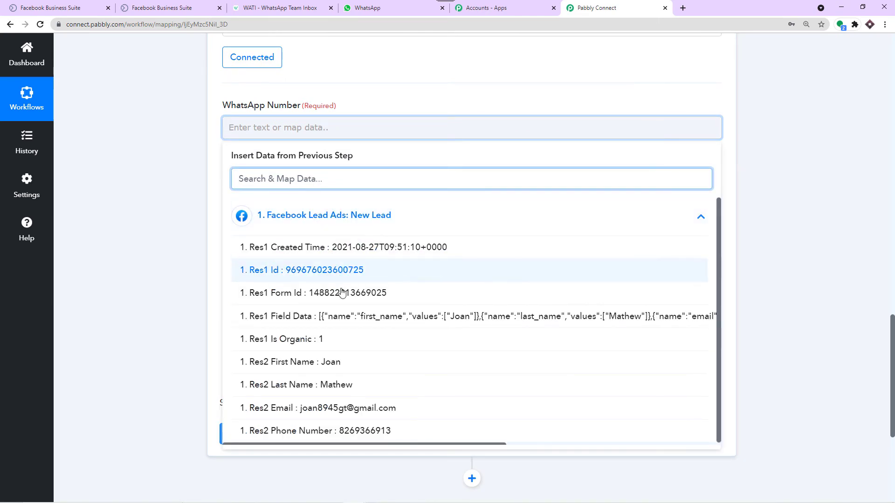
click(389, 430)
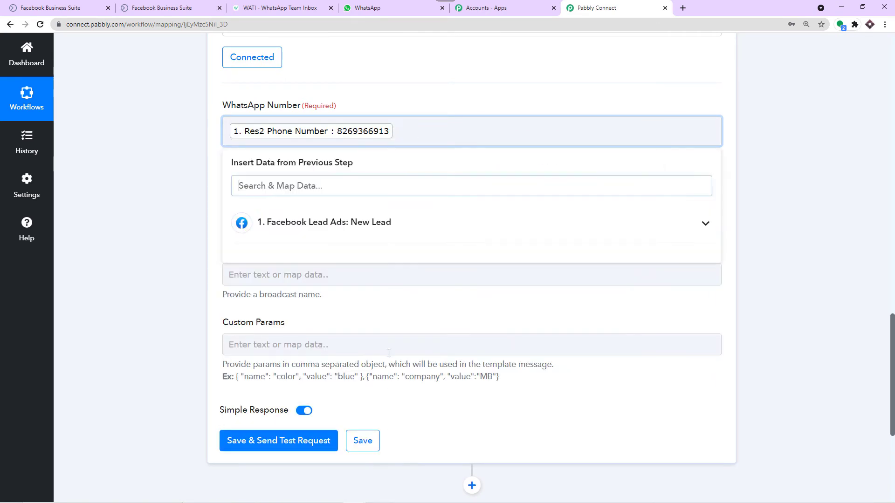
click(433, 106)
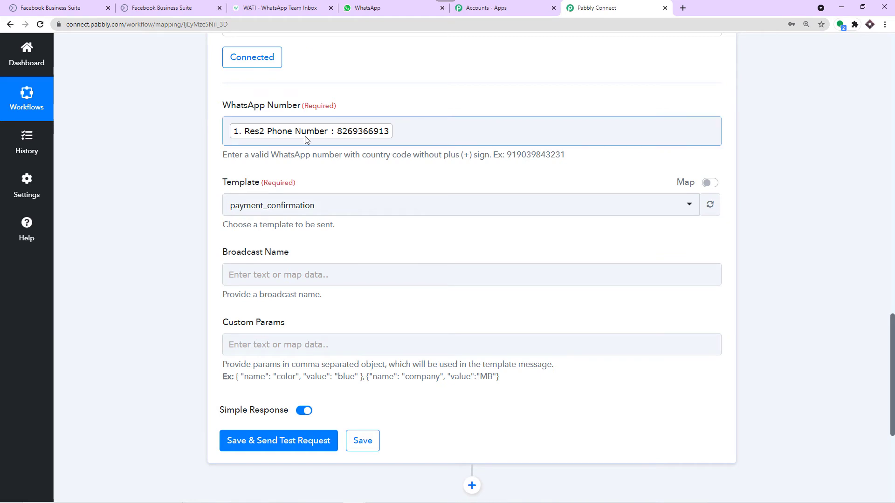
click(234, 155)
Step: Prefix the WhatsApp Number with 91, following the no-plus-sign format guidance
drag(224, 157, 489, 159)
click(463, 174)
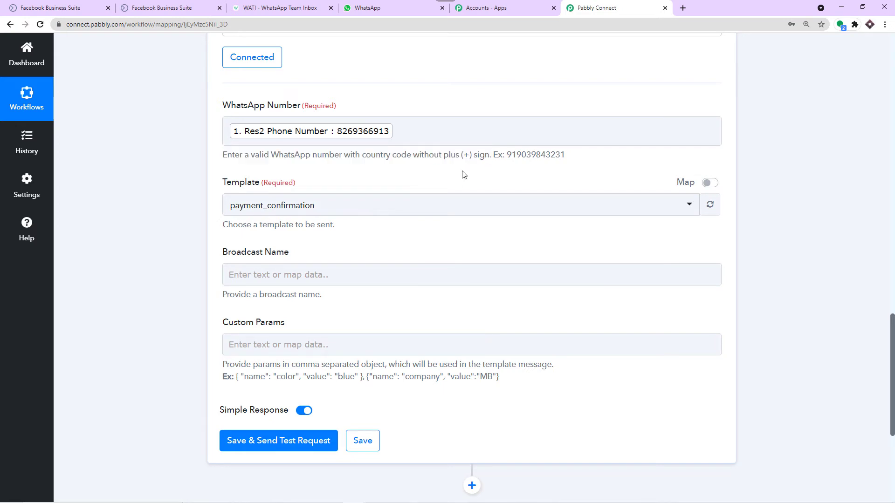
click(228, 130)
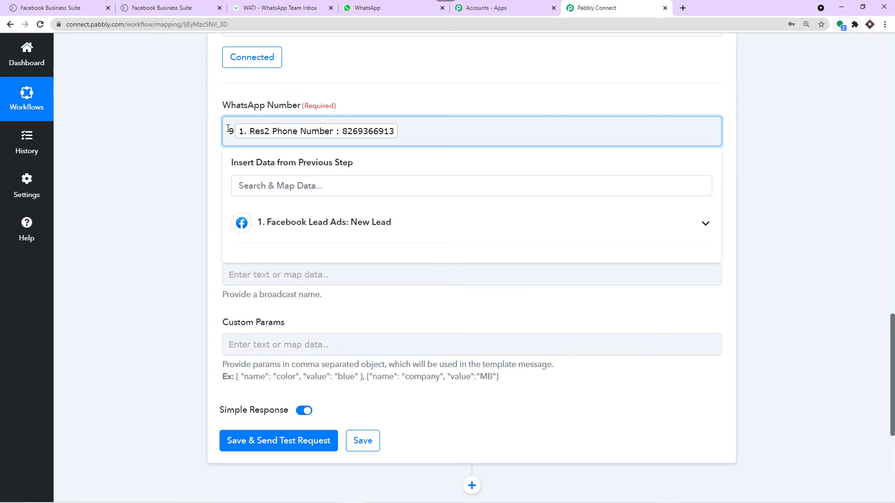
text(1)
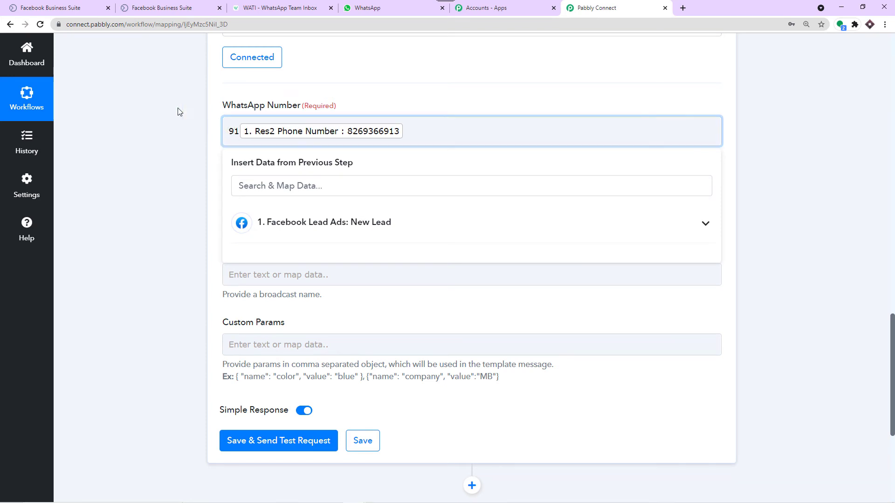
click(149, 101)
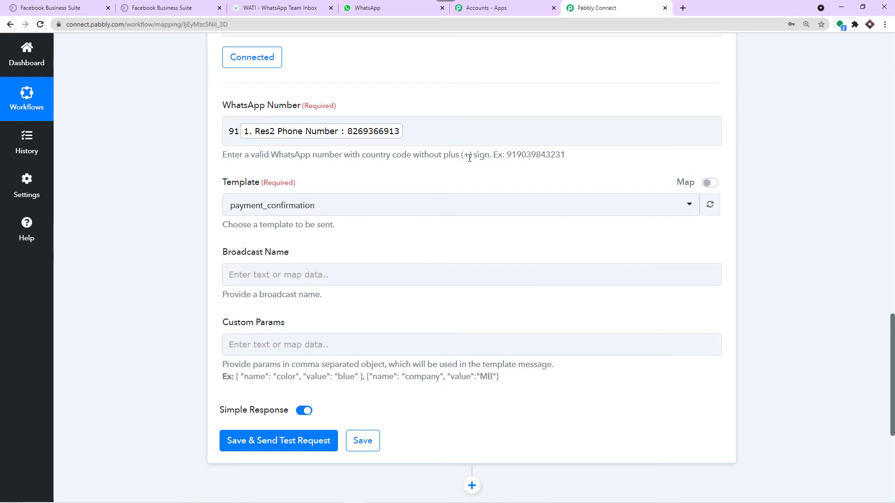
drag(469, 158, 466, 157)
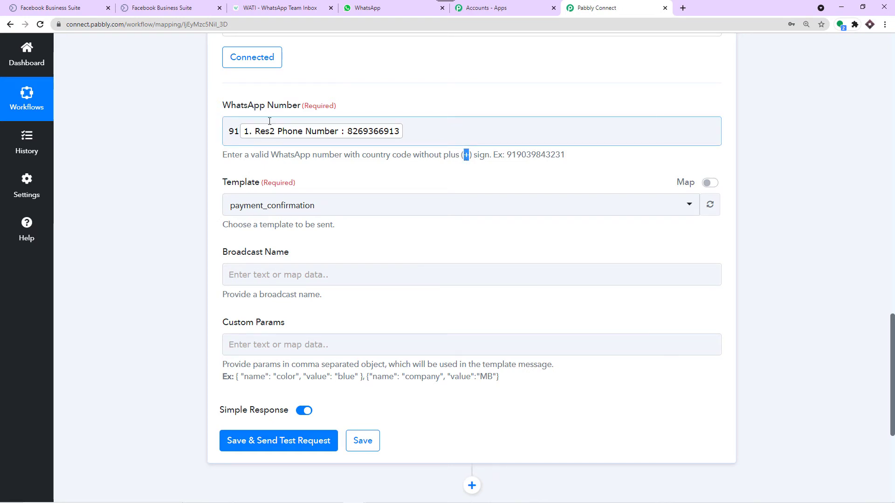
click(182, 129)
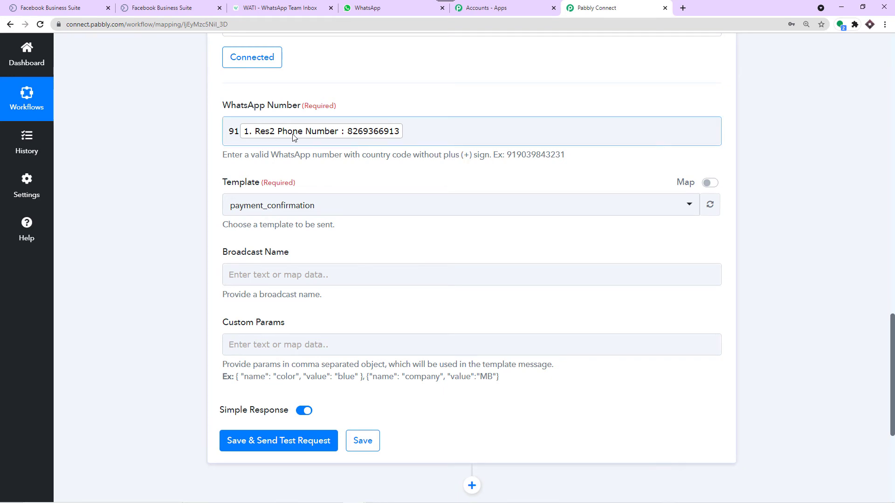
scroll(280, 144, down, 1)
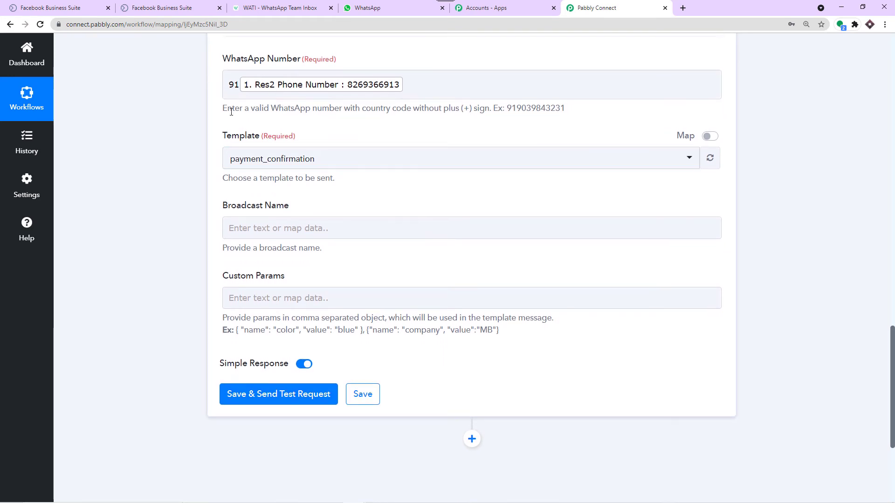
scroll(249, 154, up, 1)
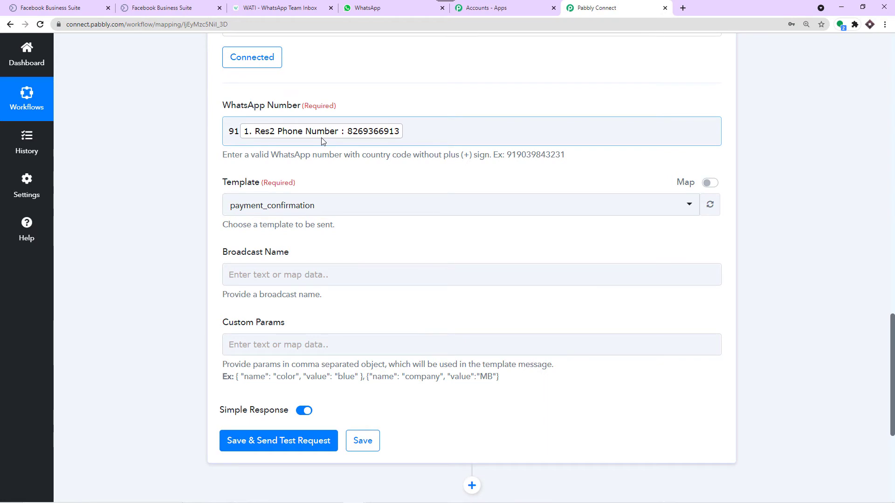
scroll(312, 144, down, 2)
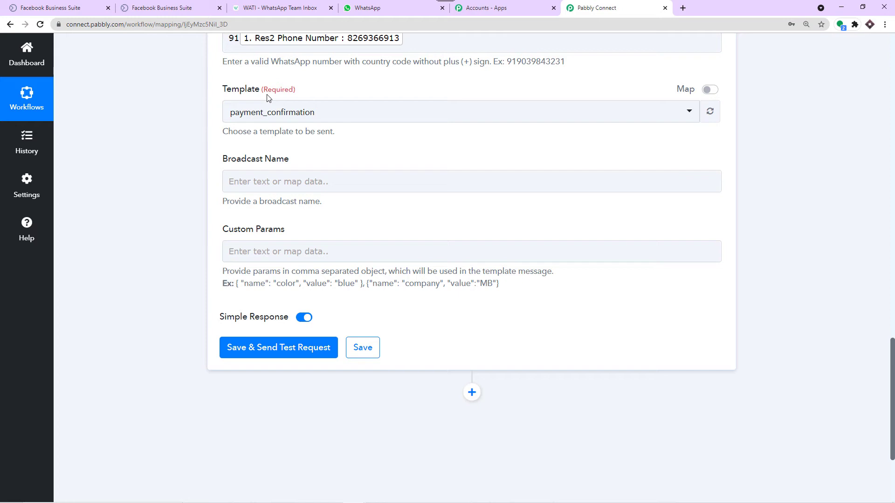
click(296, 7)
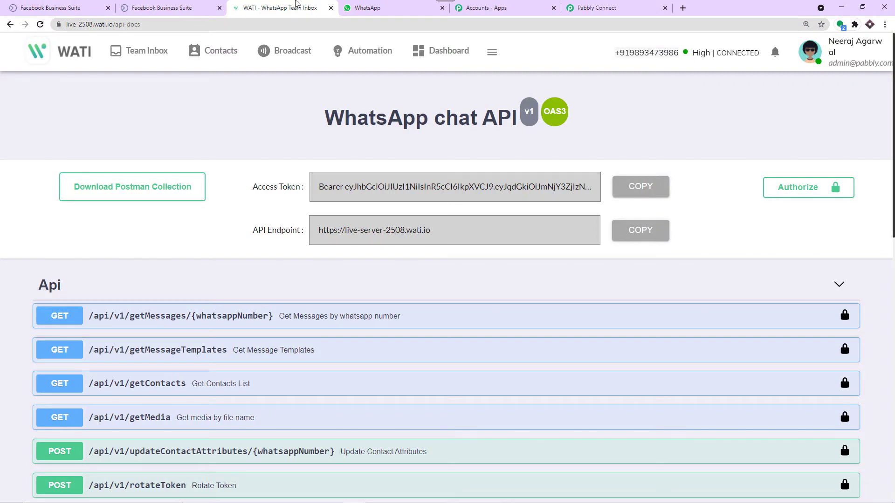
Step: View the new_lead_signup template body with {{name}} and {{company_name}} under Broadcast > Template Messages
click(300, 49)
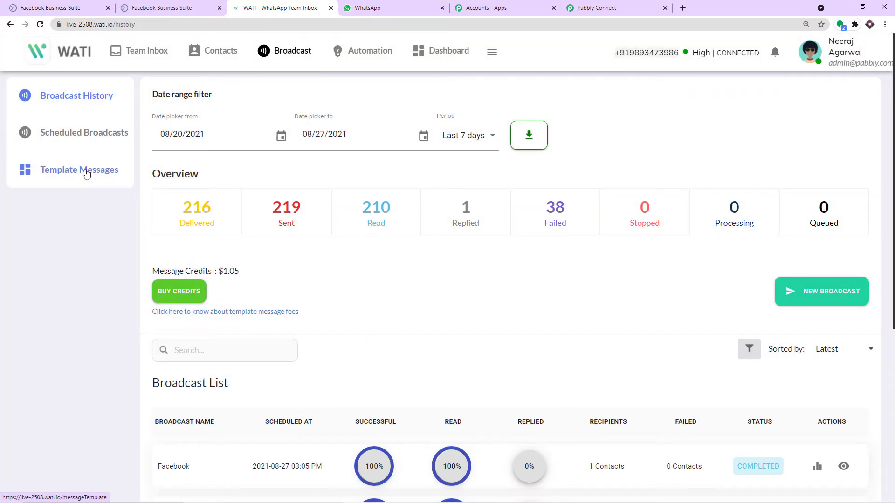
click(86, 172)
scroll(268, 215, down, 1)
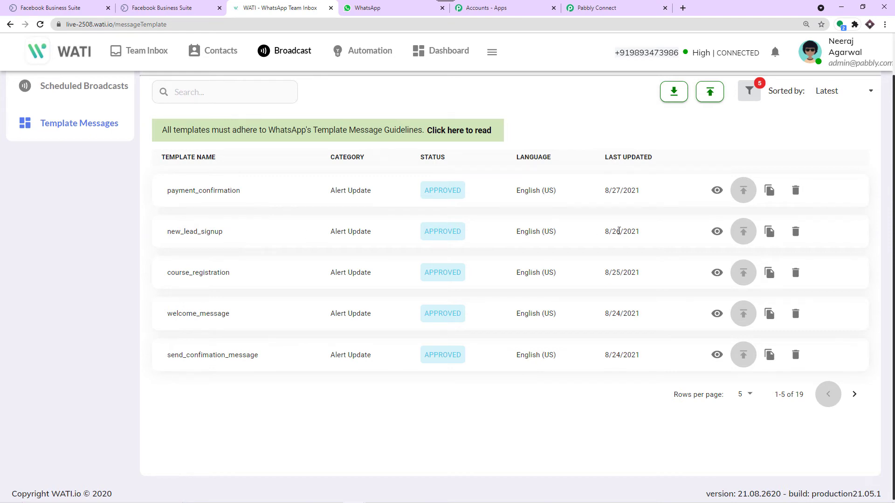
click(717, 231)
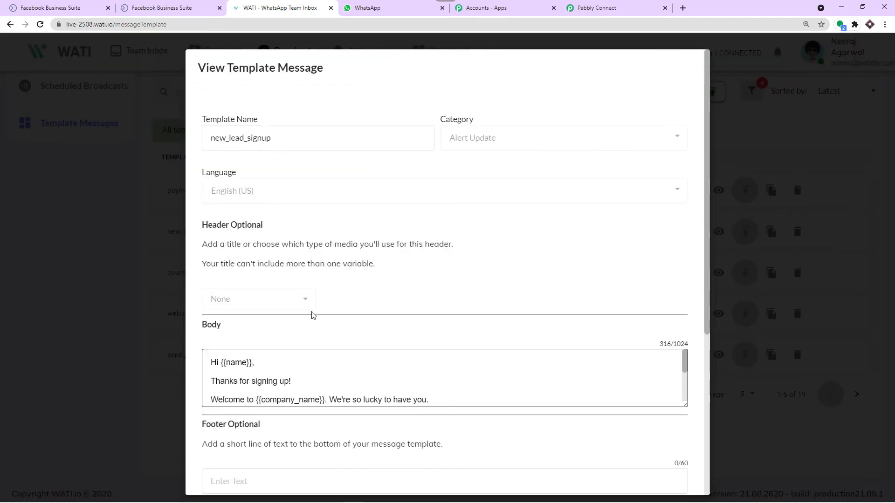
scroll(310, 314, down, 3)
scroll(309, 314, up, 2)
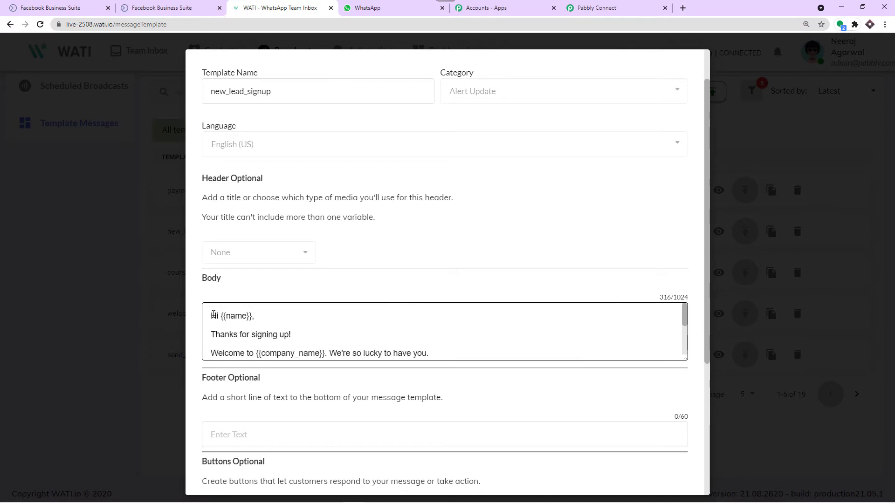
click(395, 6)
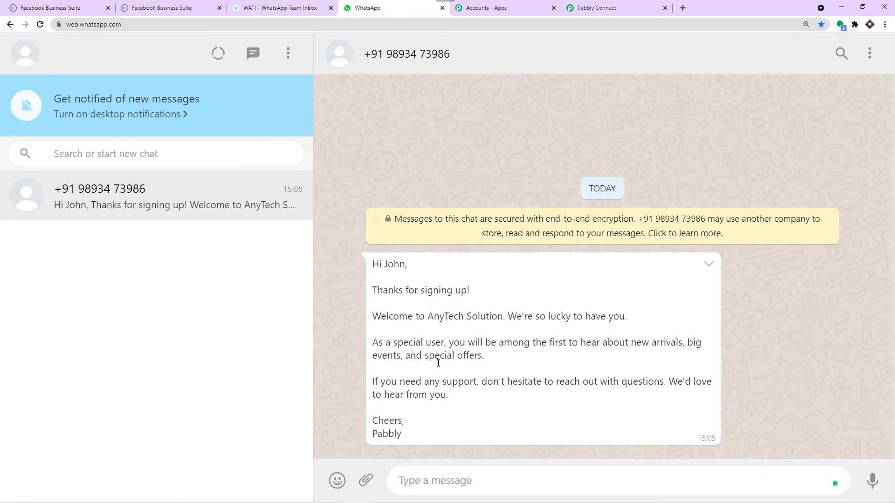
Step: Check that the received WhatsApp welcome message matches the new_lead_signup body through 'Cheers, Pabbly'
click(285, 8)
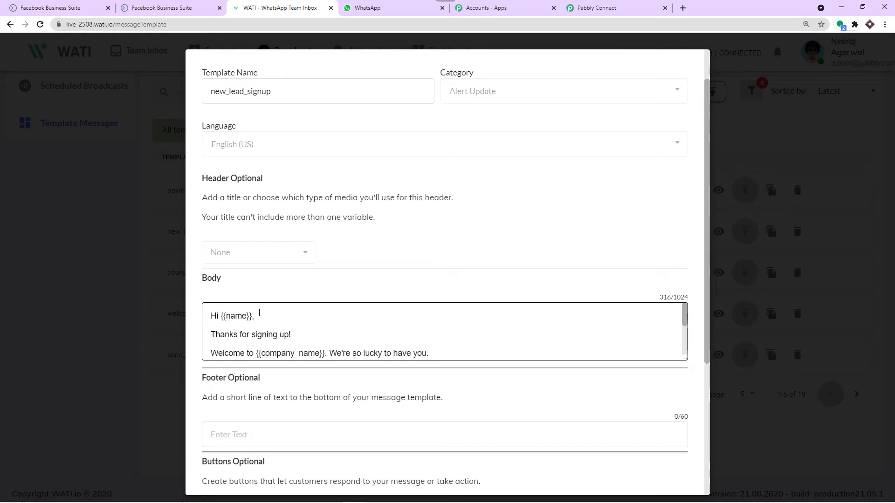
click(373, 8)
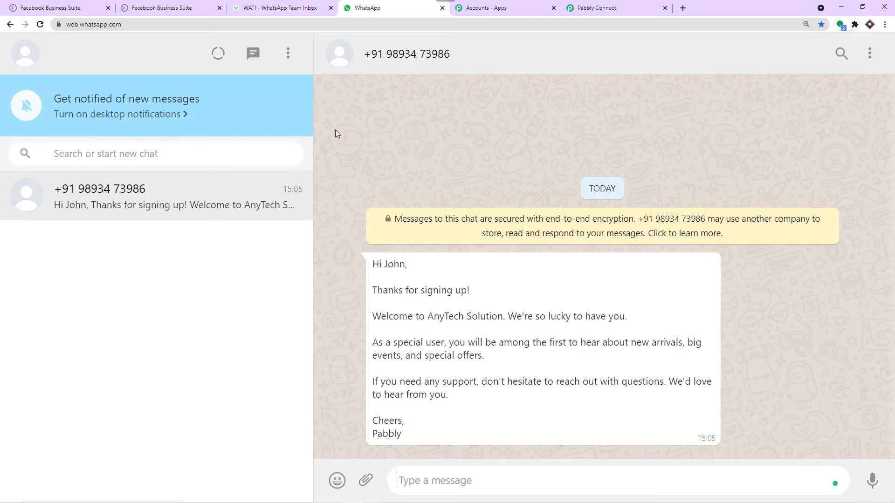
click(316, 4)
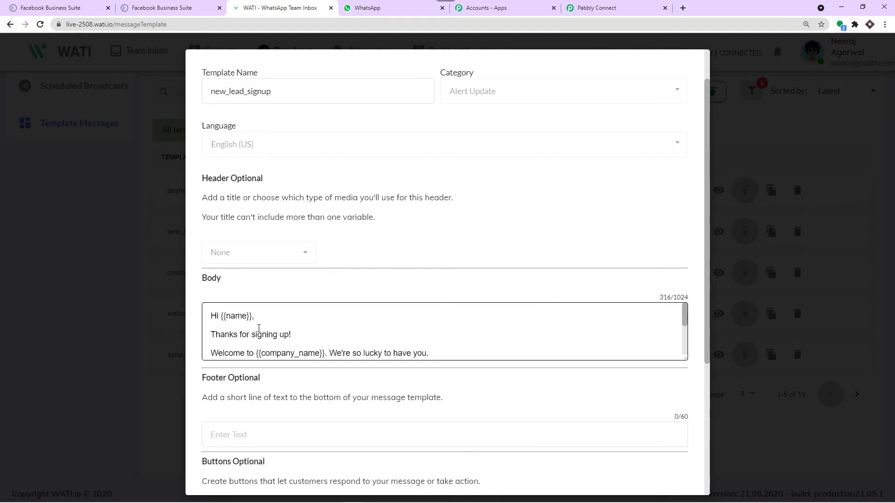
scroll(269, 335, down, 2)
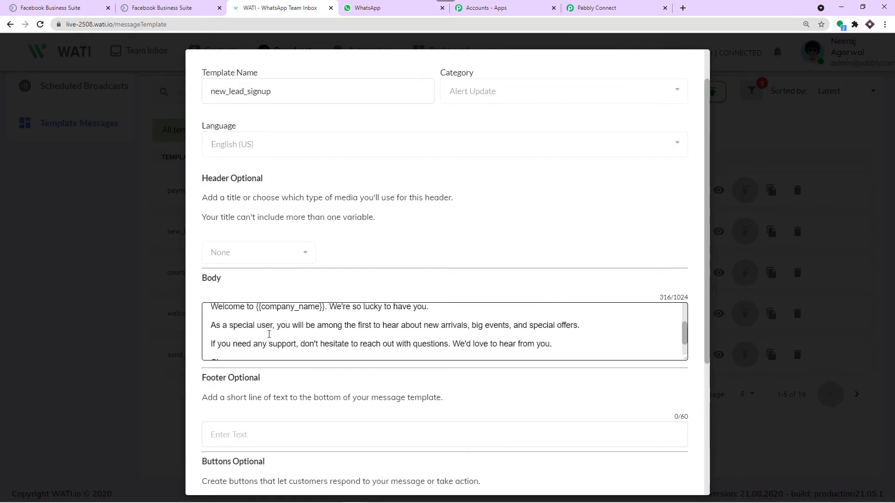
scroll(271, 331, down, 2)
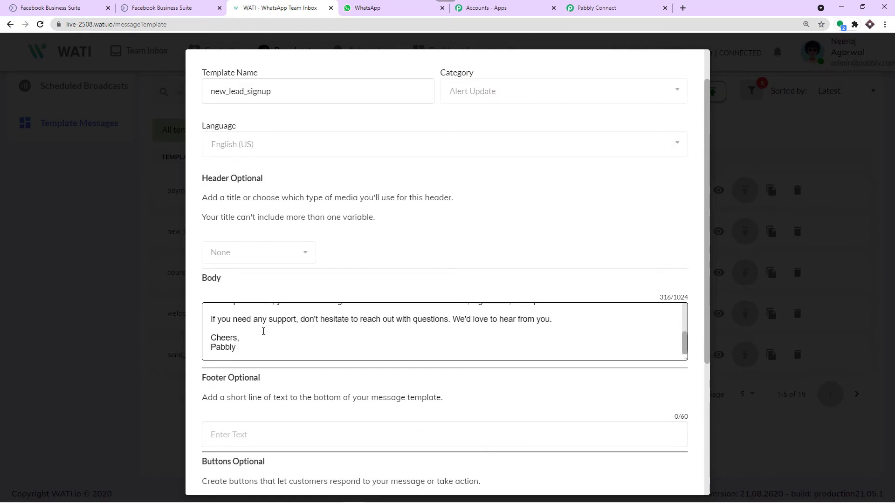
scroll(263, 328, up, 3)
scroll(302, 342, down, 3)
scroll(281, 335, up, 5)
click(373, 8)
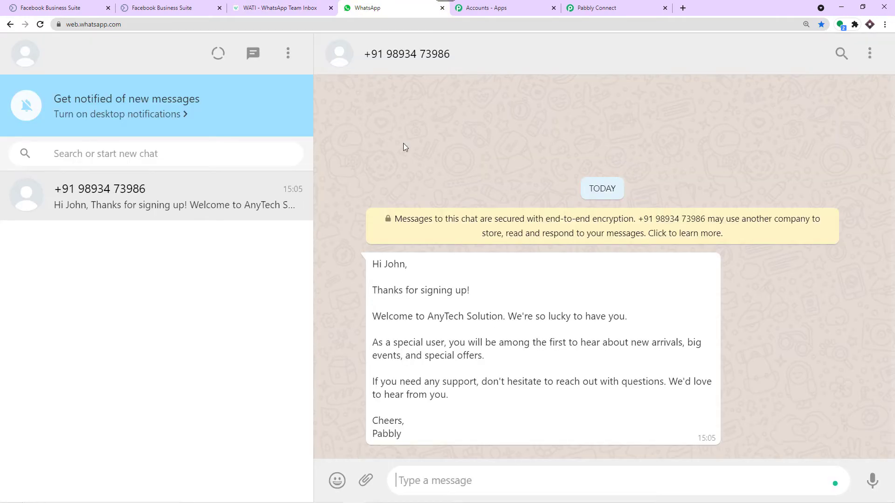
click(601, 8)
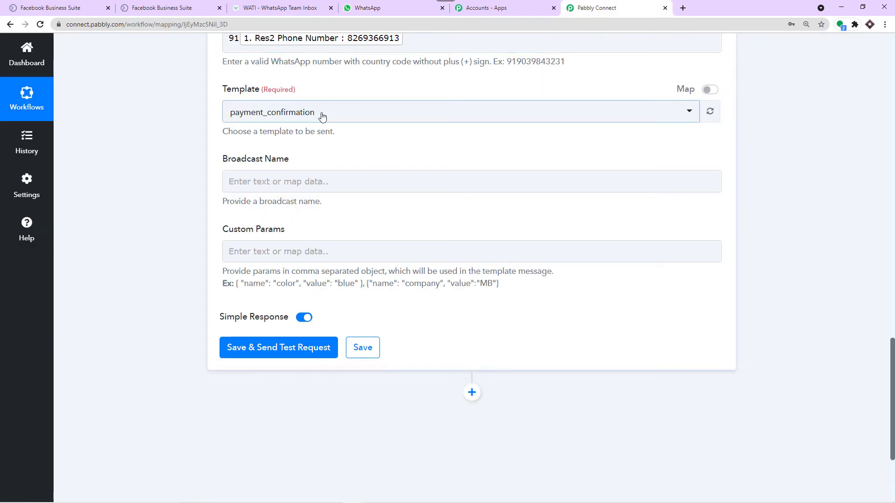
Step: Open the WATI action's Template list in Pabbly Connect and browse the available templates
click(176, 10)
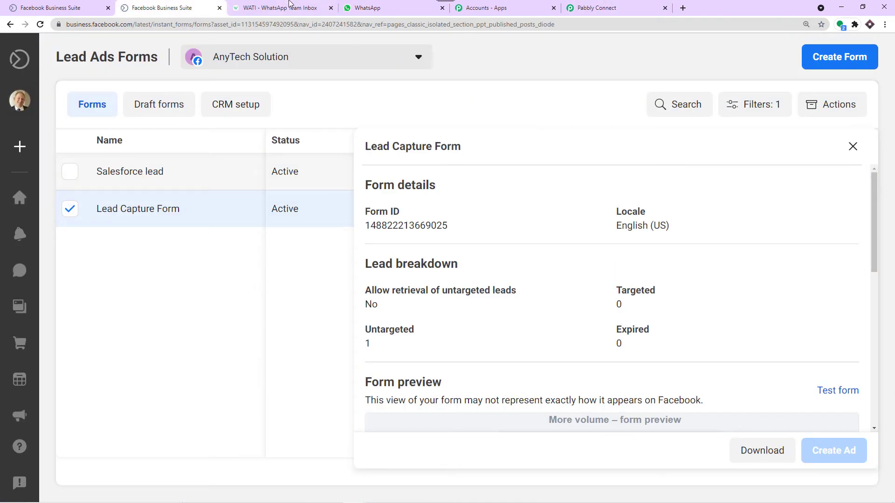
click(292, 7)
scroll(427, 187, up, 1)
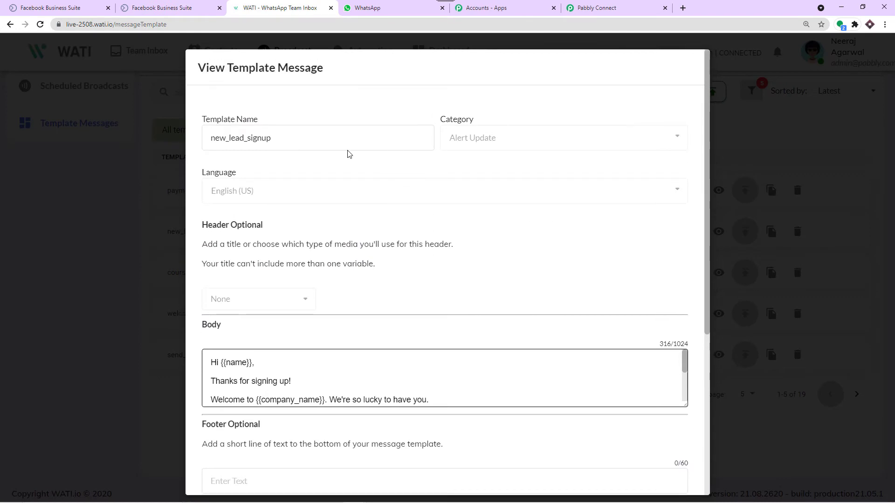
click(601, 8)
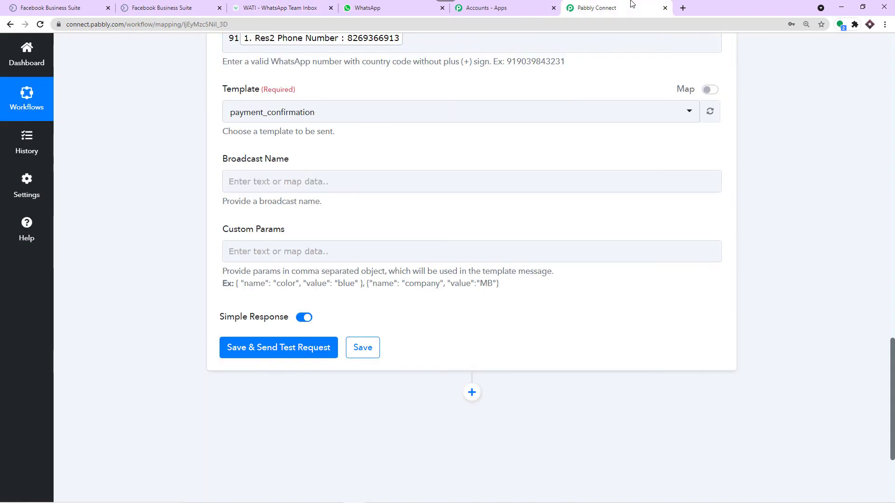
click(313, 122)
scroll(329, 237, down, 10)
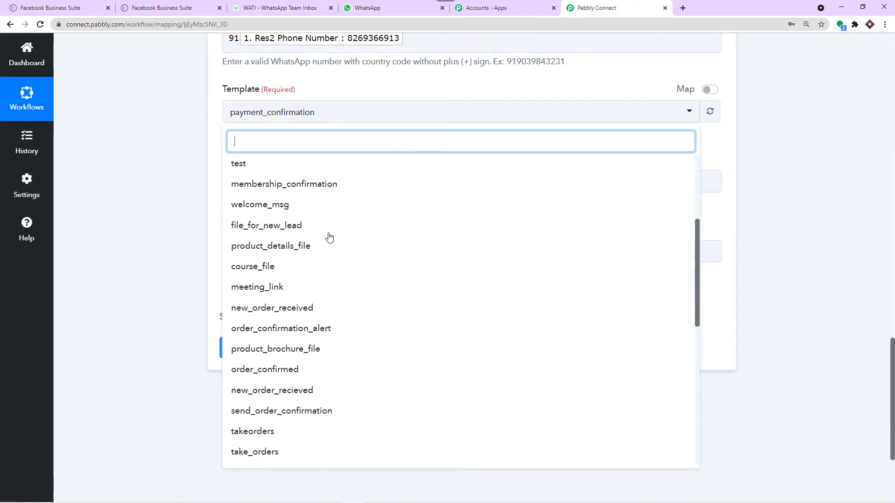
scroll(328, 237, up, 3)
scroll(328, 238, up, 5)
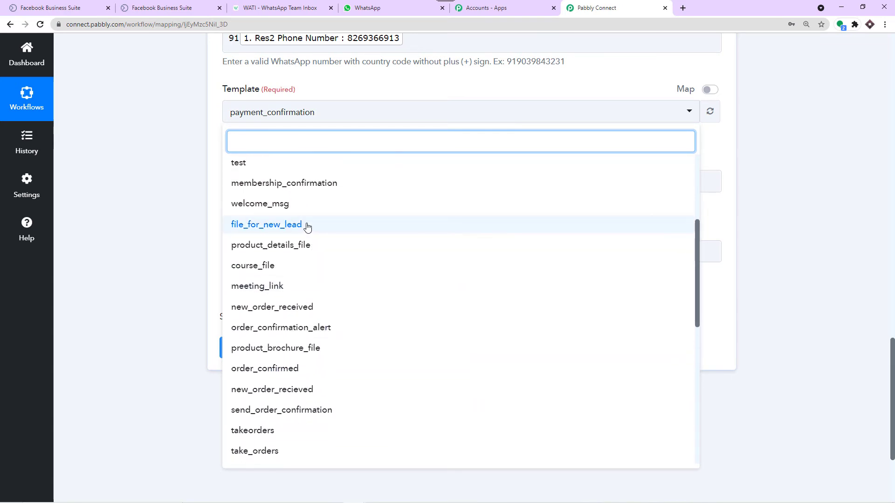
scroll(322, 212, up, 2)
Step: Confirm the template name in WATI and select new_lead_signup as the template to send
click(245, 4)
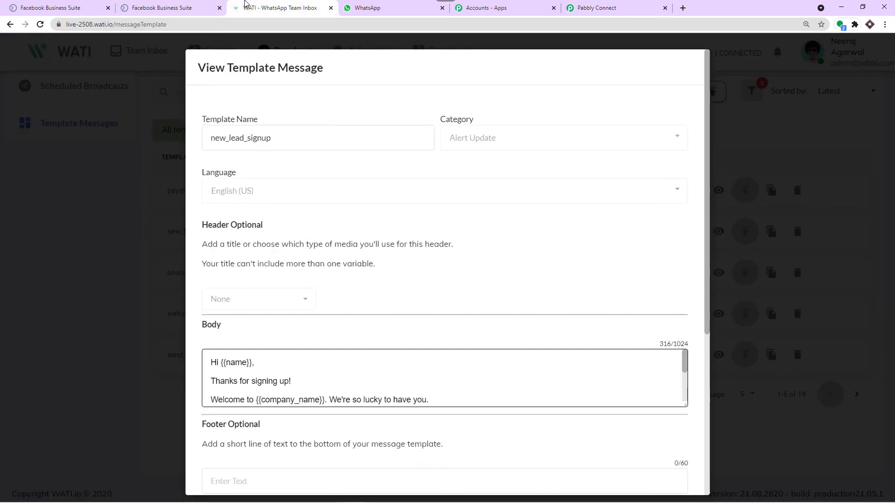
click(610, 8)
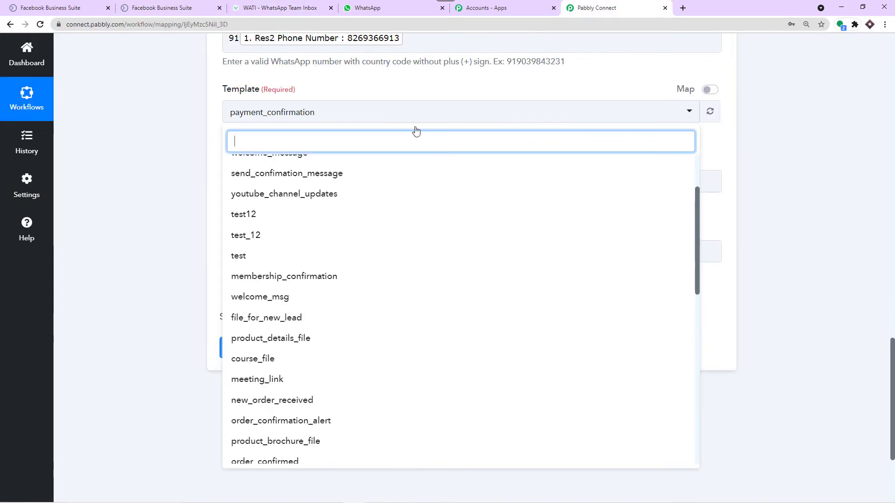
scroll(336, 240, up, 1)
scroll(321, 243, up, 1)
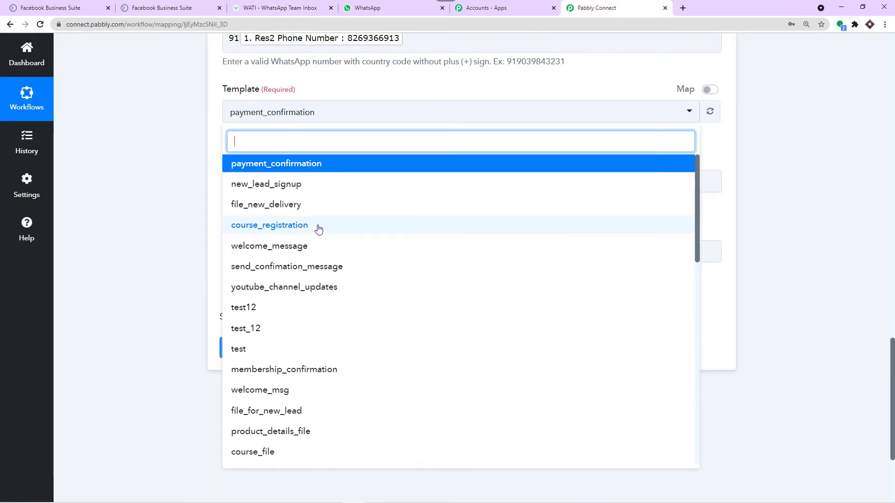
click(282, 184)
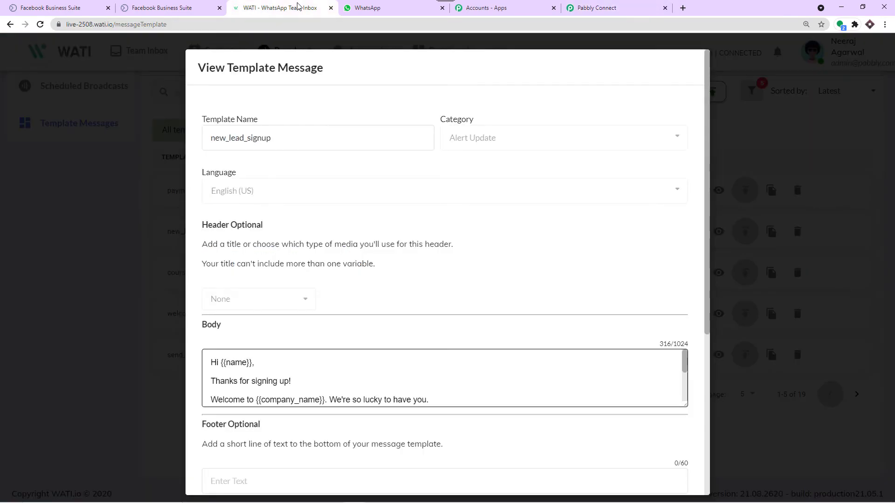
click(299, 8)
Step: Start a new WATI template message, reviewing the category and language options without choosing
click(733, 136)
scroll(674, 154, up, 1)
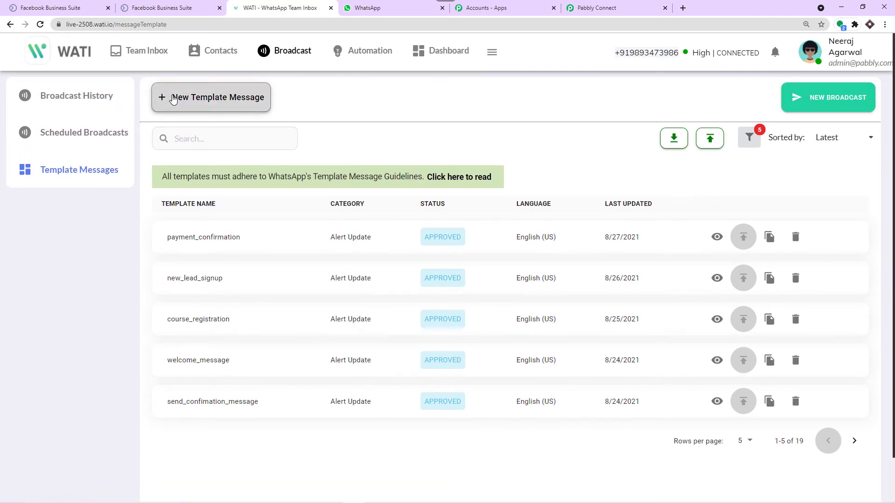
click(172, 97)
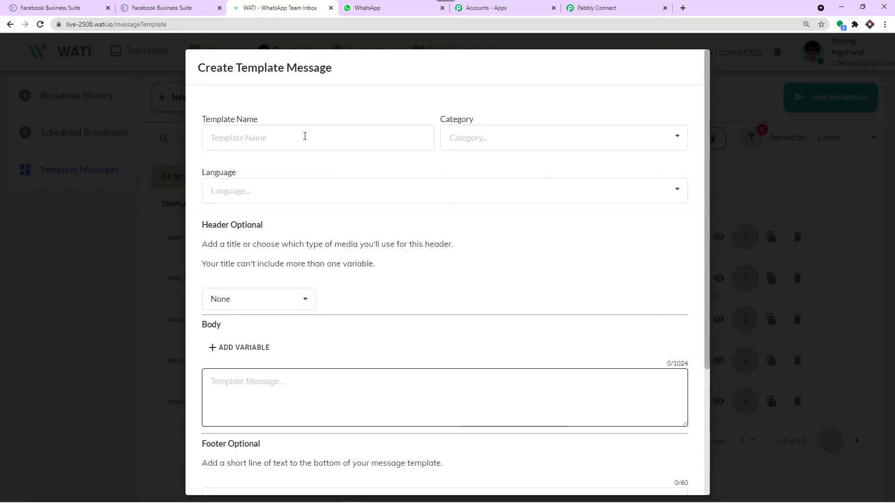
click(305, 136)
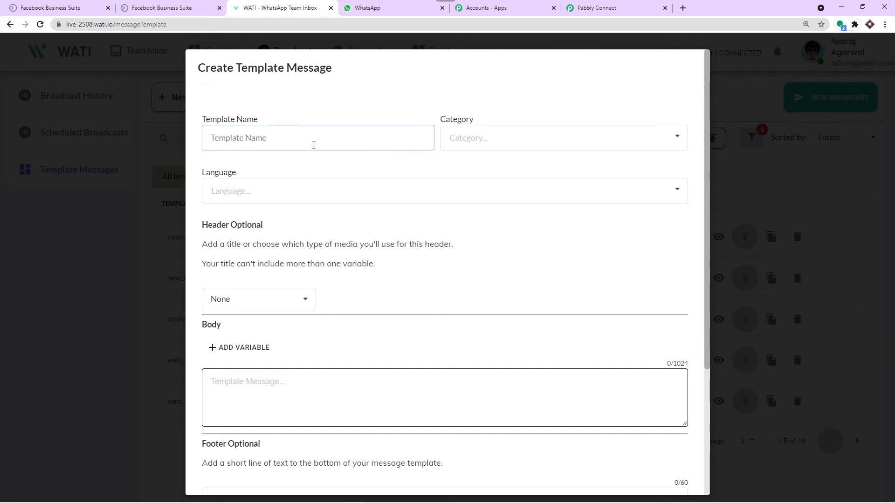
click(459, 138)
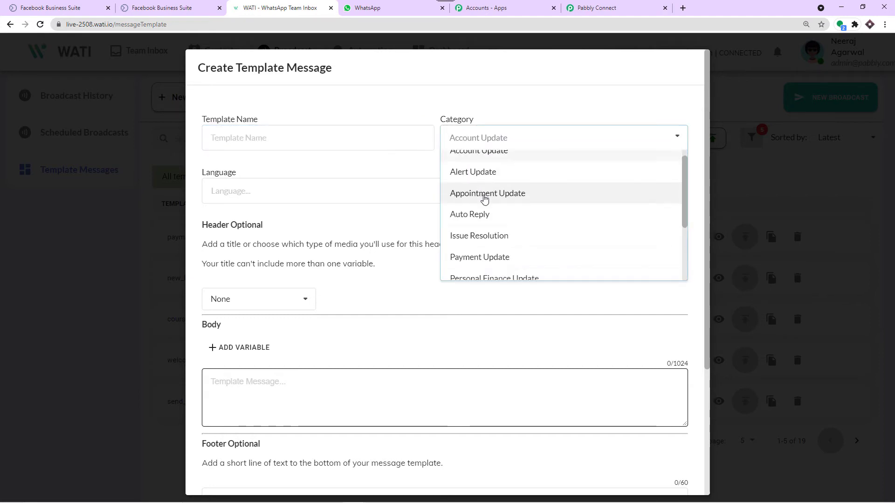
scroll(485, 198, down, 2)
scroll(493, 184, up, 1)
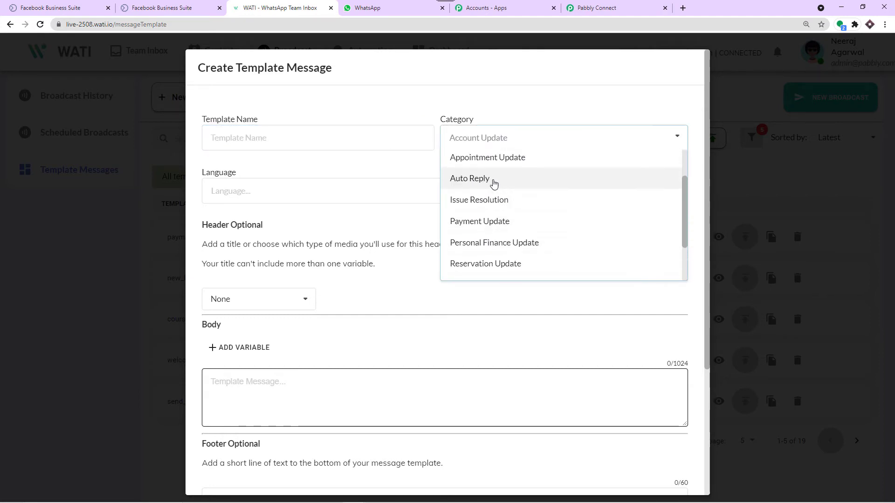
scroll(493, 184, down, 2)
click(535, 105)
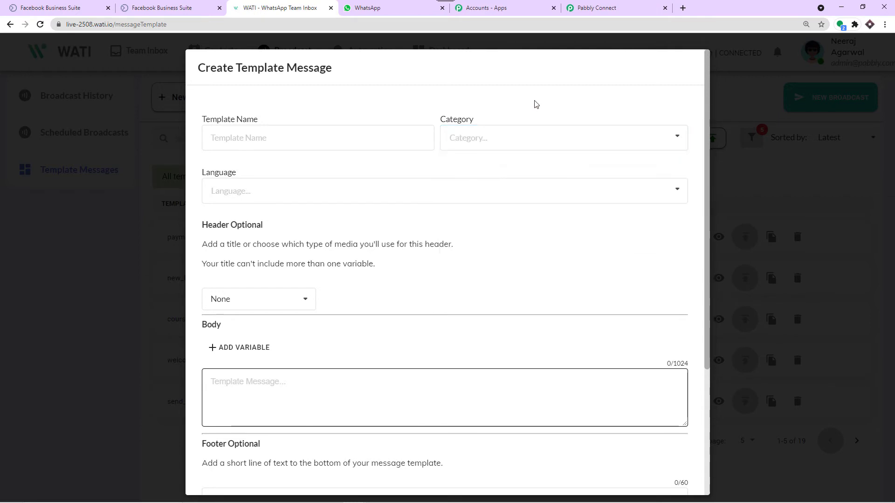
click(243, 189)
scroll(253, 238, down, 2)
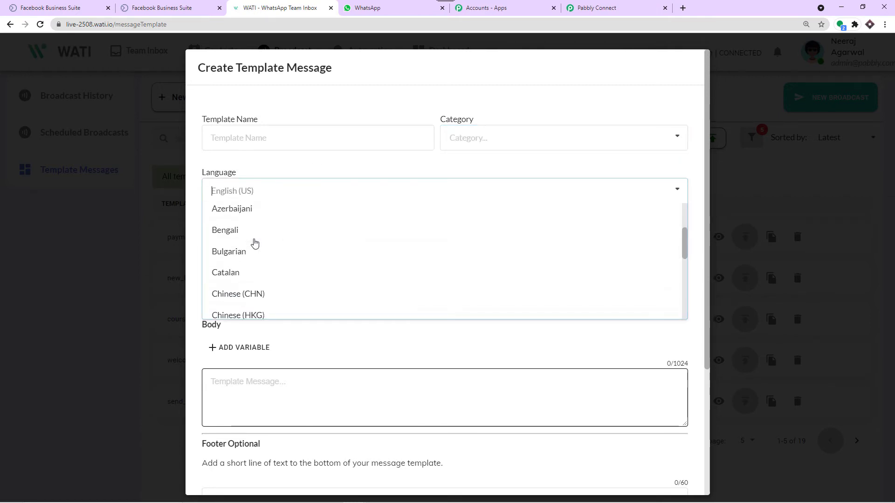
scroll(254, 242, down, 2)
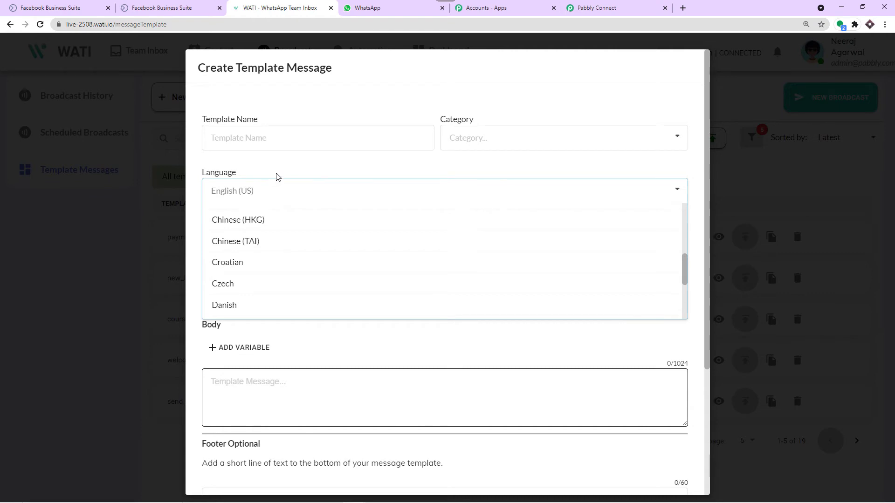
click(299, 166)
Step: Set the template header to Media with Image as the media type
scroll(286, 206, down, 2)
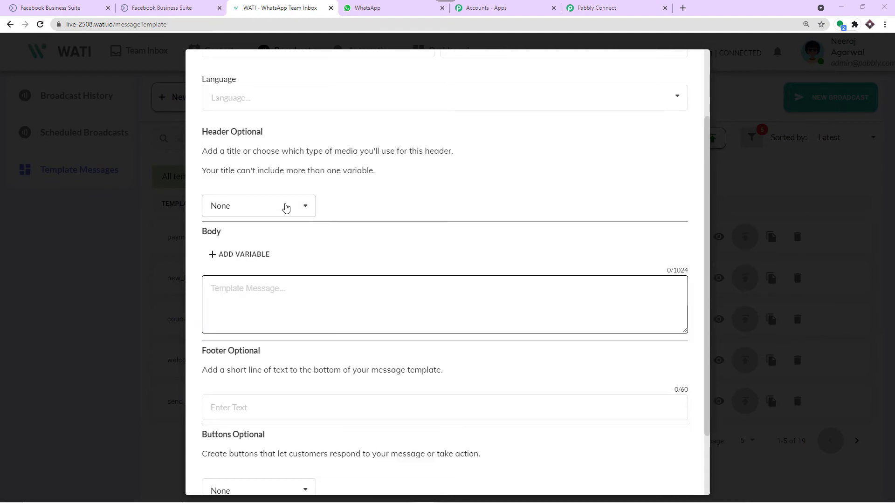
click(285, 208)
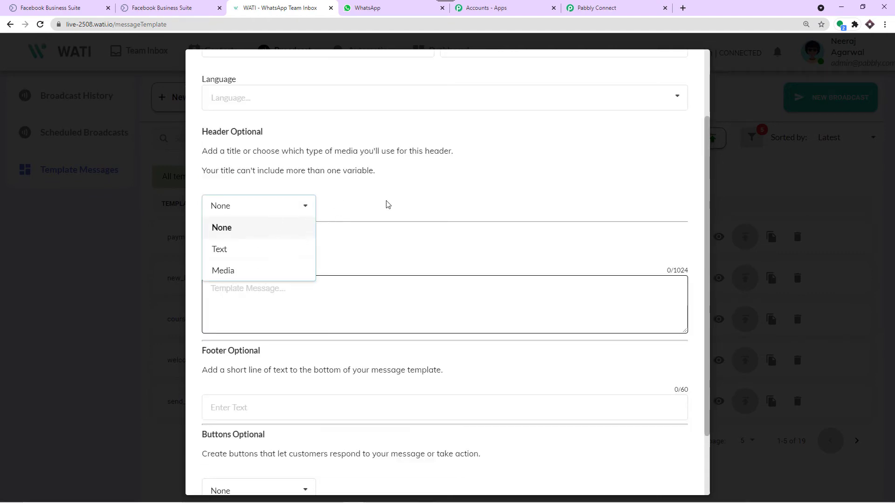
click(419, 192)
click(278, 206)
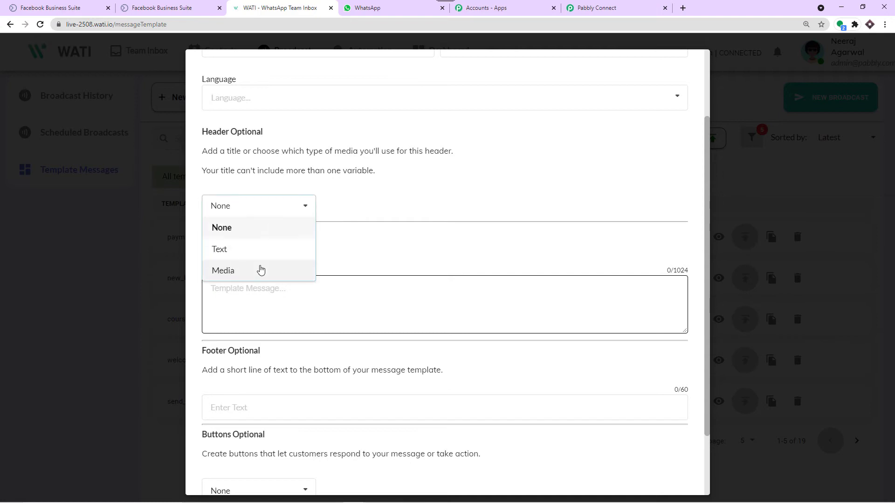
click(260, 270)
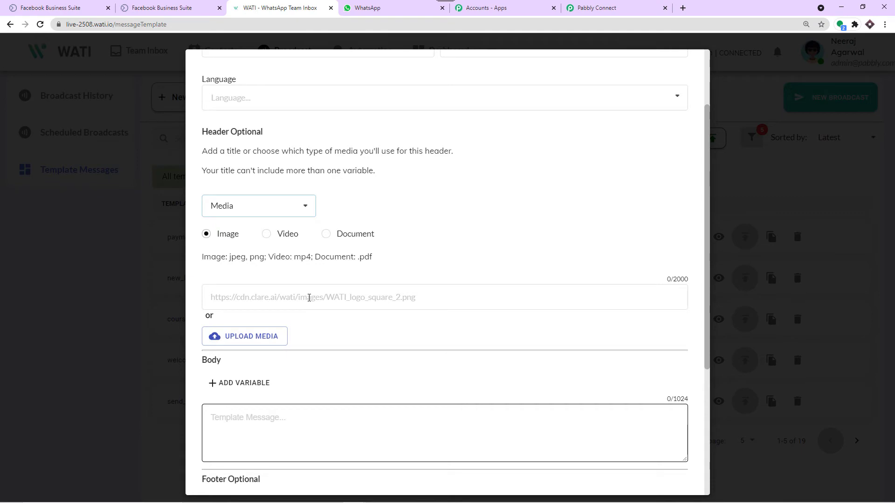
Step: Write the Body Template Message 'Hello {{name}}, your age is {{age}} and delivery address {{address}}'
scroll(359, 247, down, 3)
click(270, 278)
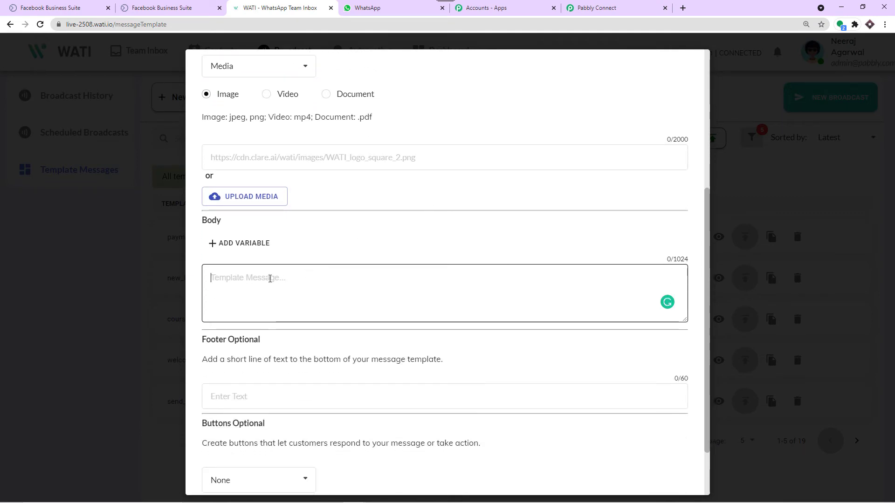
text(H)
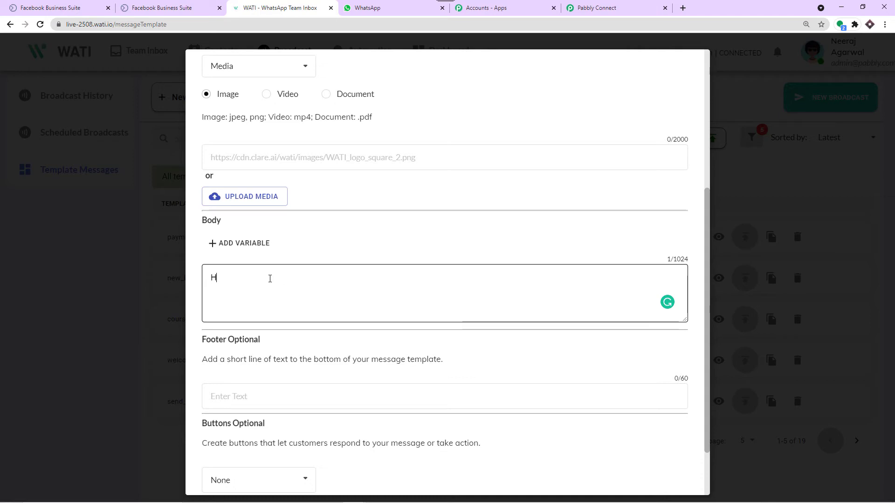
text(ell)
text(o )
text({{}})
text(n)
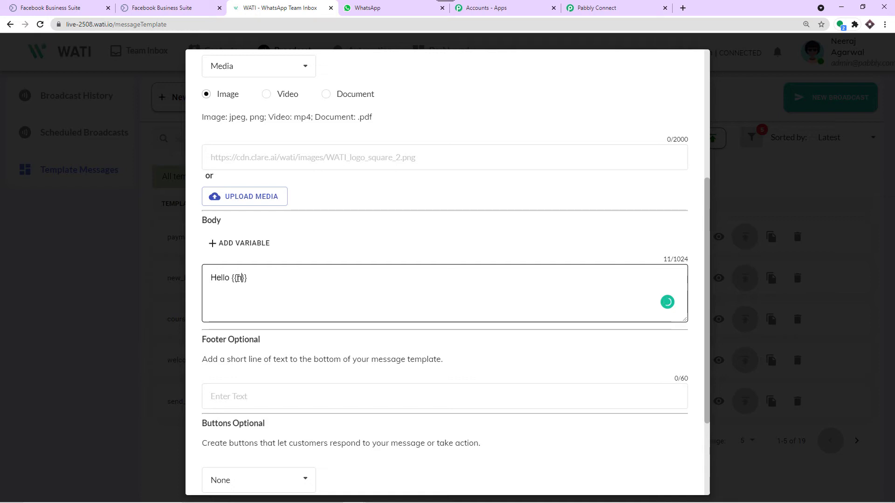
text(ame)
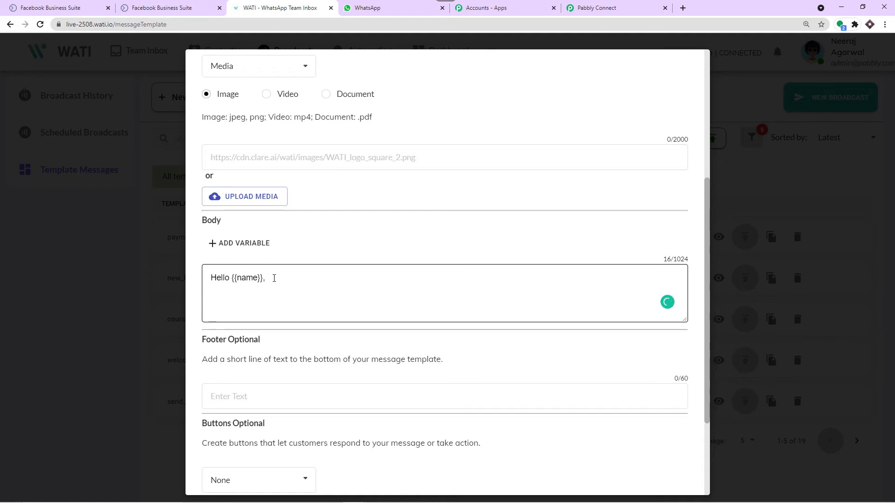
text(your age is {{)
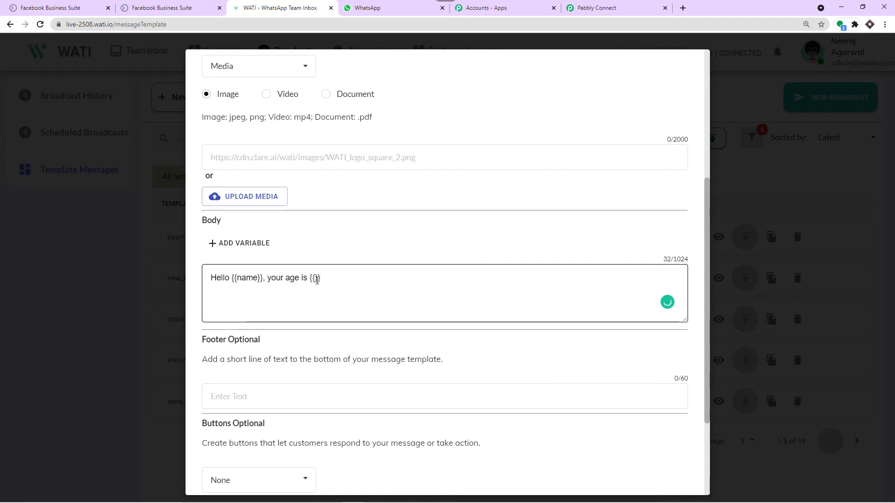
text(age)
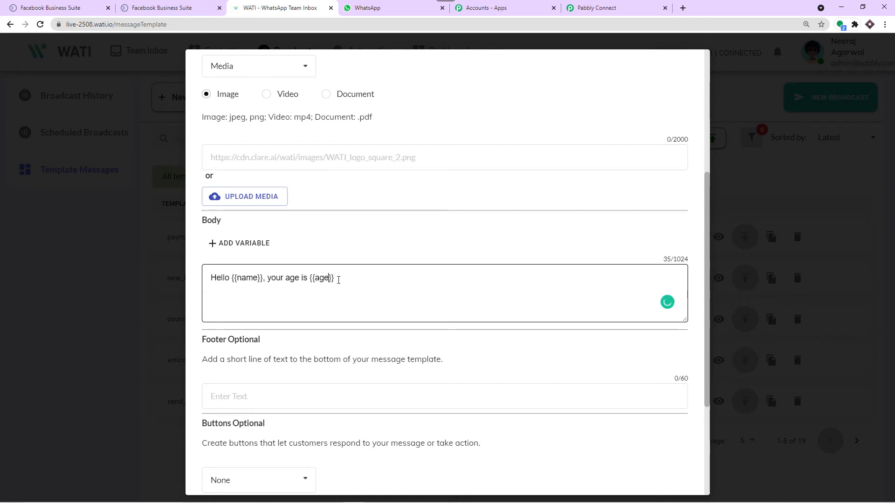
text(and delivery address)
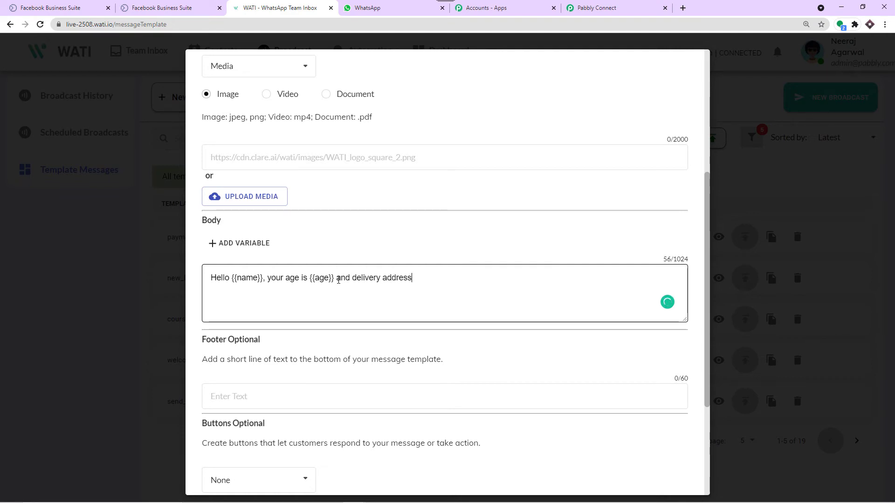
text( {{}}address)
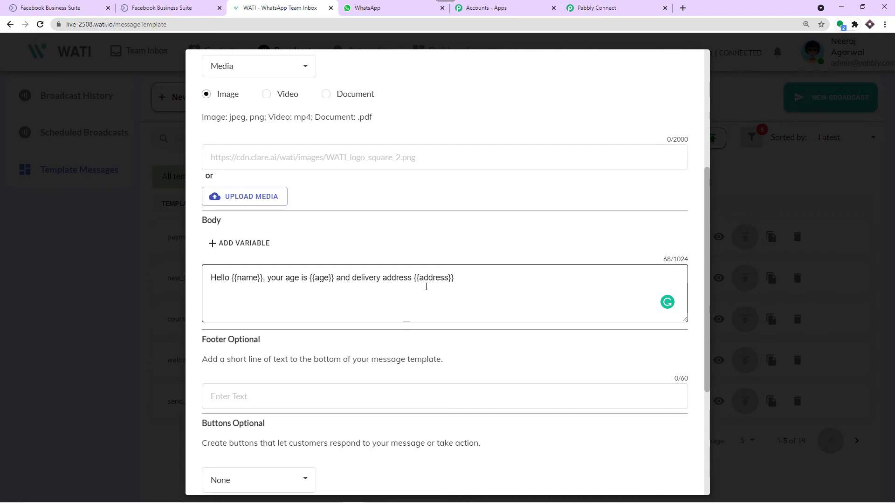
scroll(426, 283, down, 5)
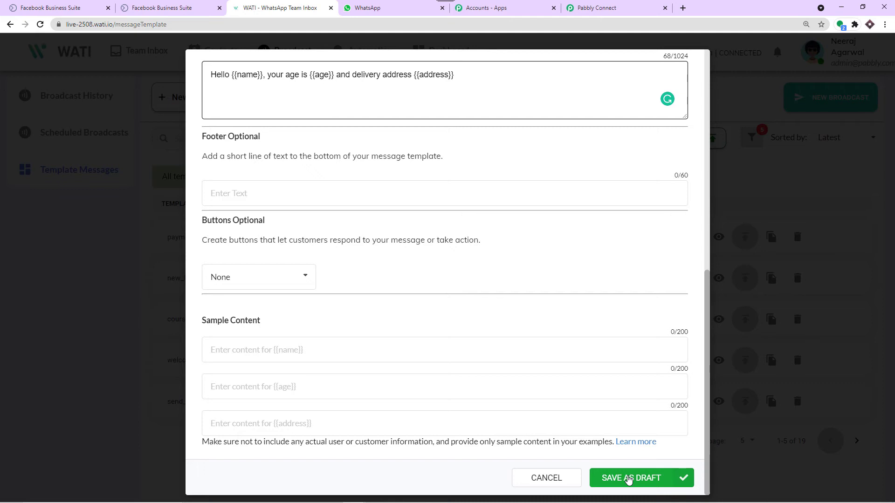
Step: Save the new WATI template as a draft and view the new_lead_signup template's contents
click(628, 480)
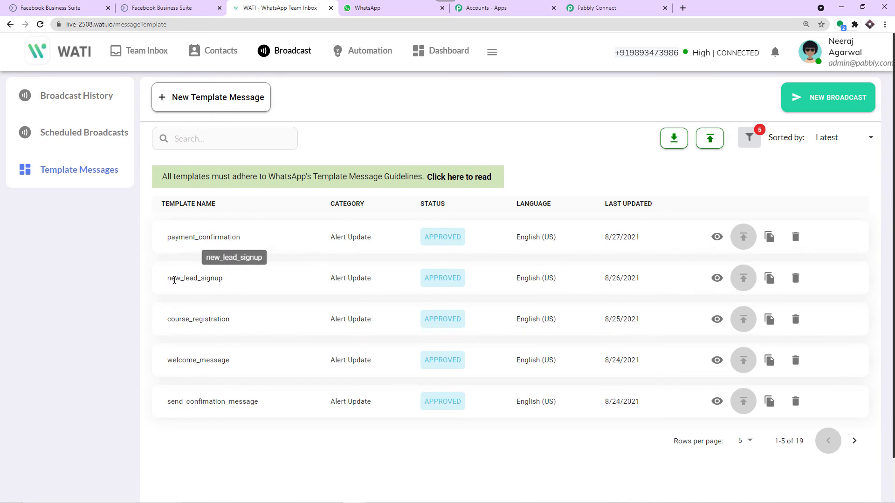
click(717, 278)
scroll(279, 326, down, 1)
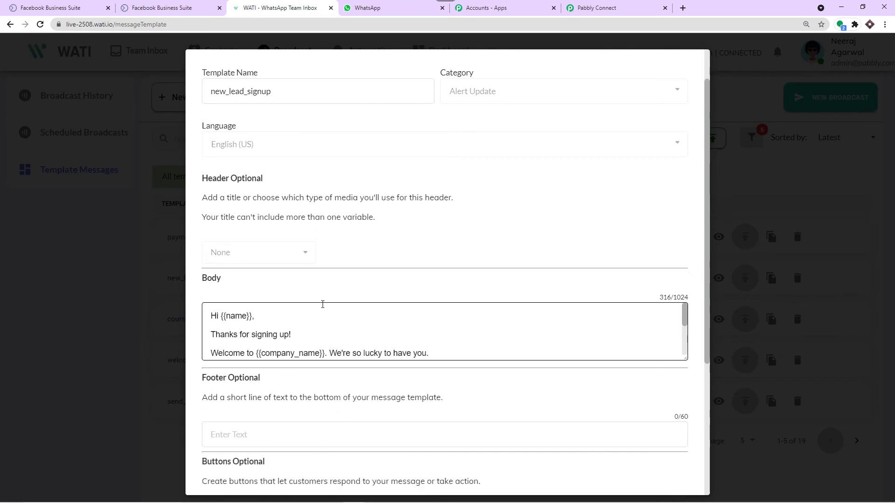
Step: Check new_lead_signup's company_name variable, then select the first example params object in Pabbly Connect
click(596, 7)
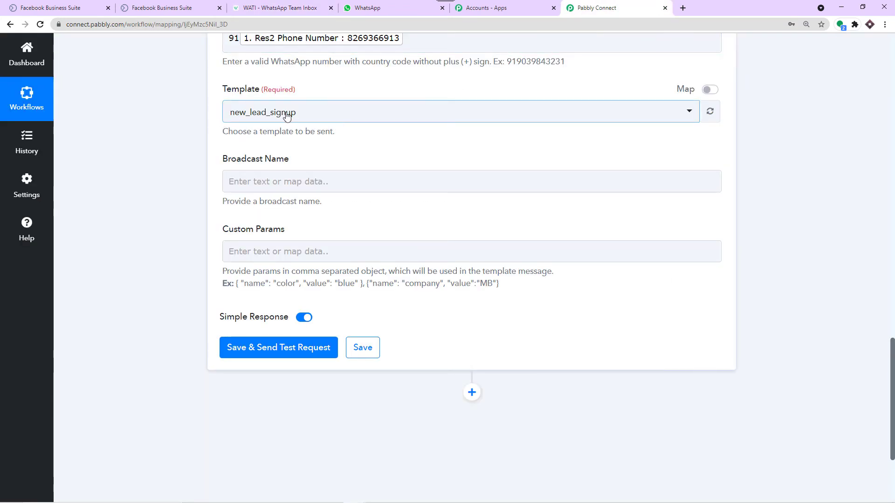
click(280, 8)
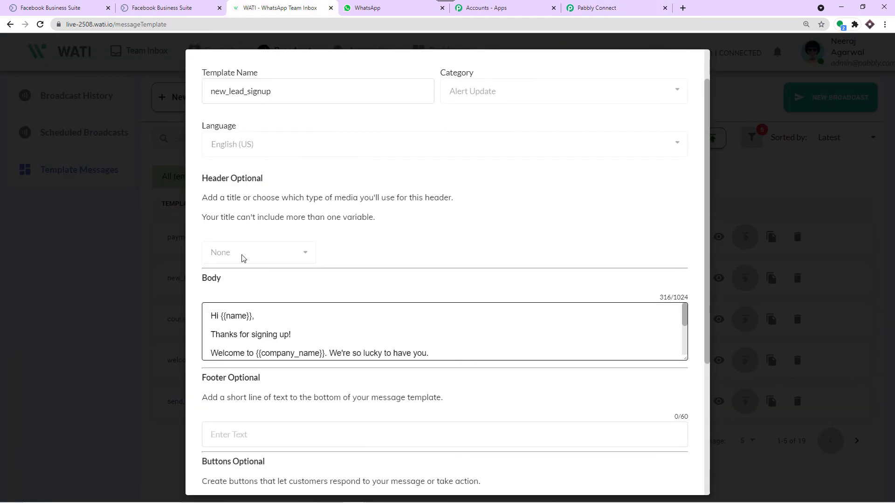
scroll(280, 312, down, 1)
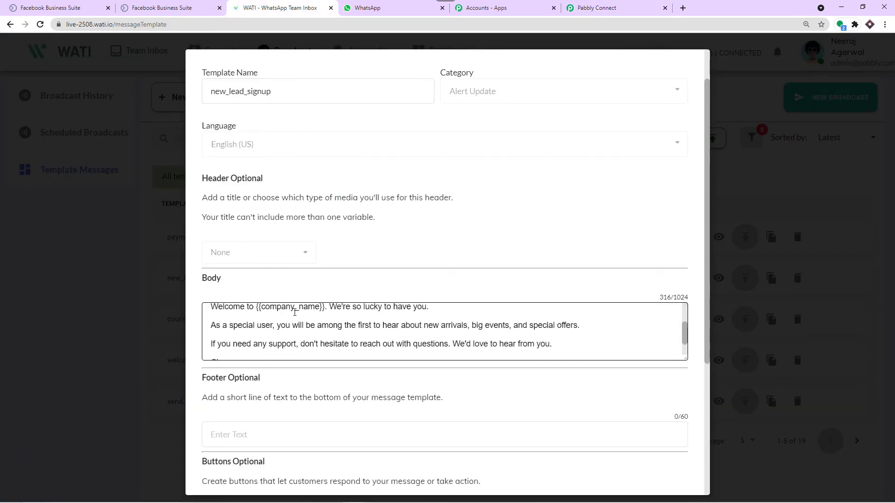
double_click(297, 308)
click(602, 7)
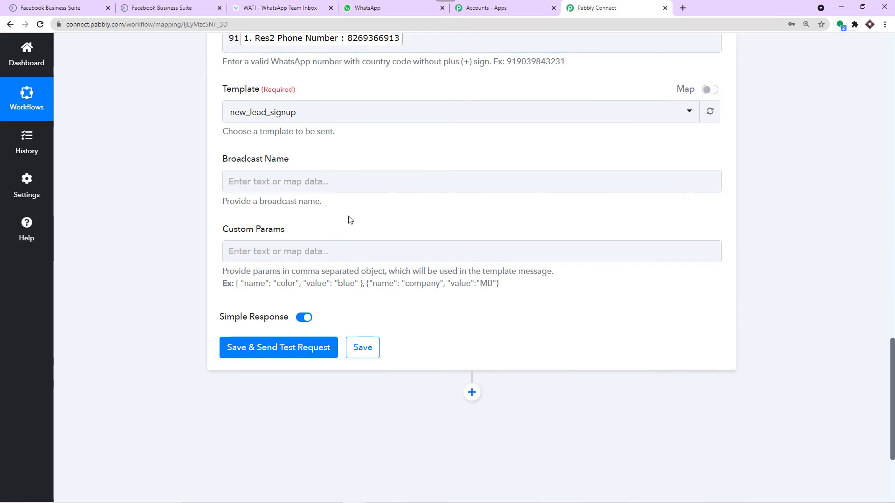
drag(363, 283, 237, 284)
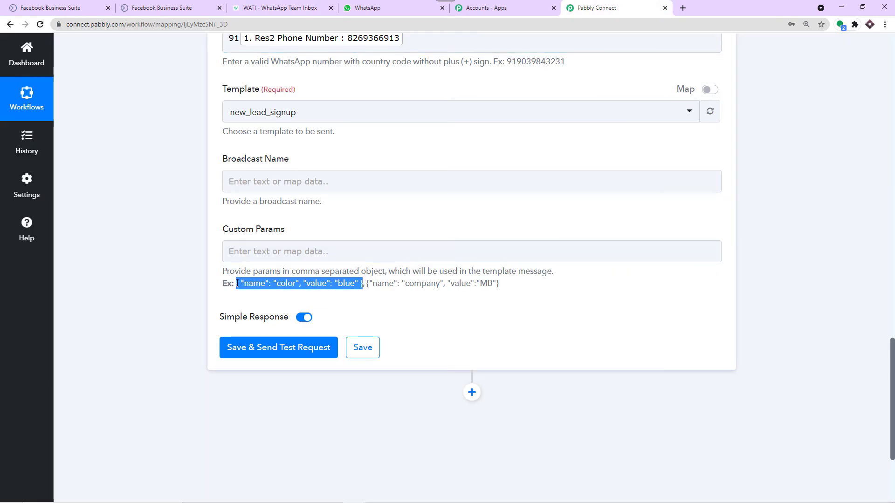
Step: Paste the example params object into Custom Params and delete its name color
click(244, 247)
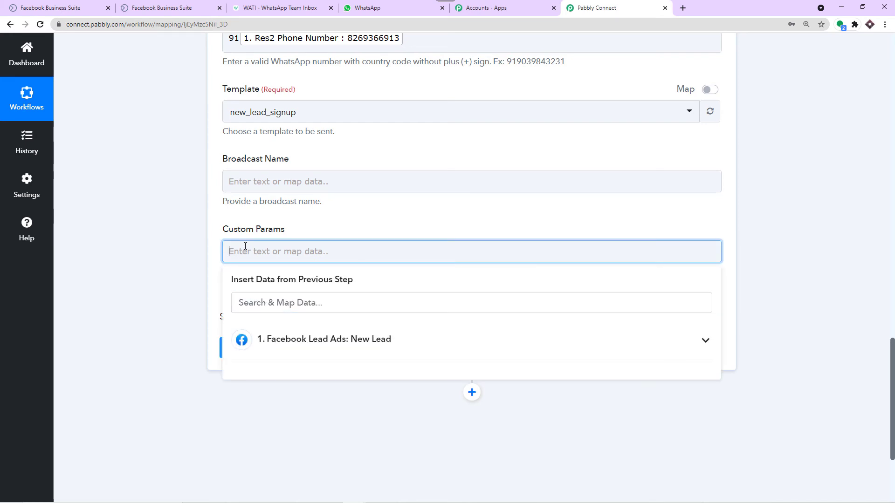
text({ "name": "color", "value": "blue" })
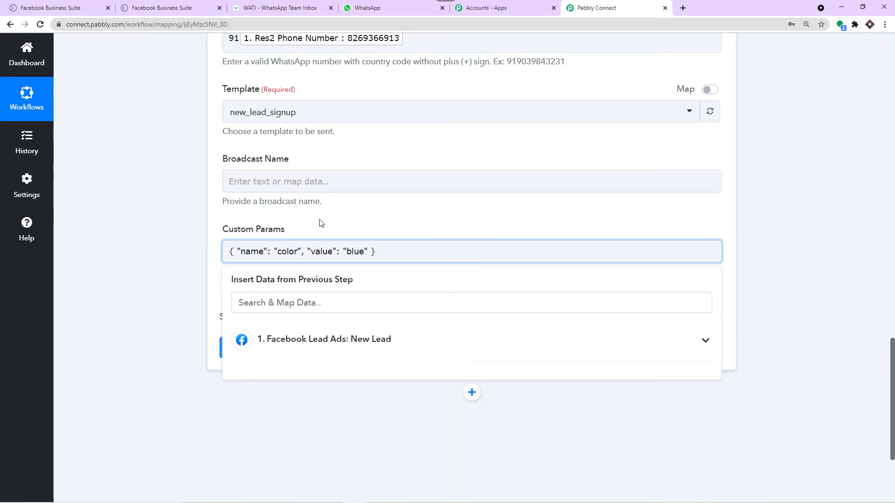
click(312, 229)
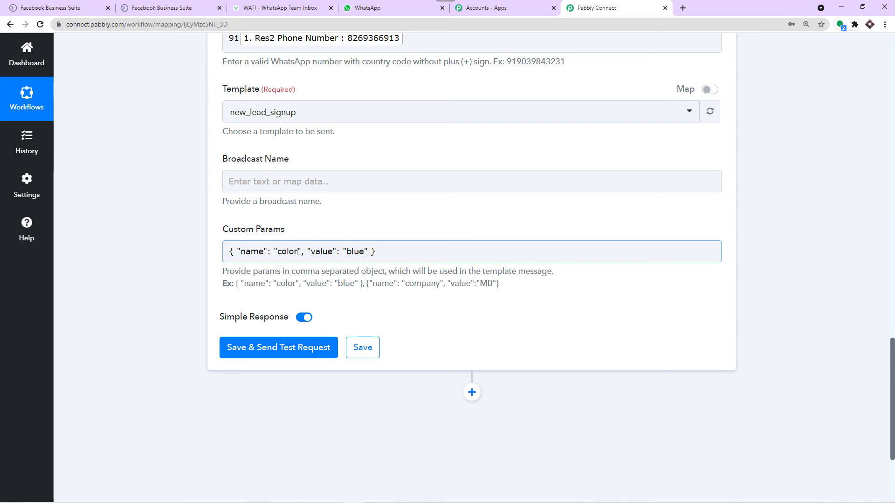
drag(298, 251, 278, 254)
key(BackSpace)
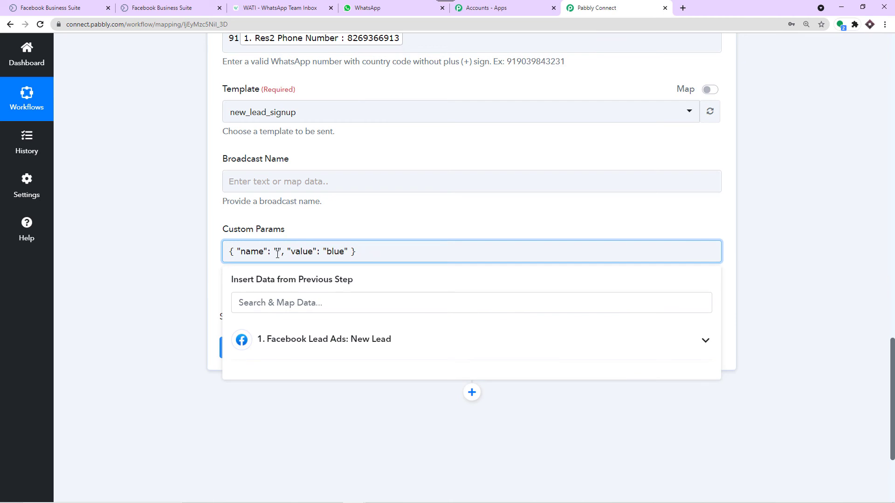
click(364, 218)
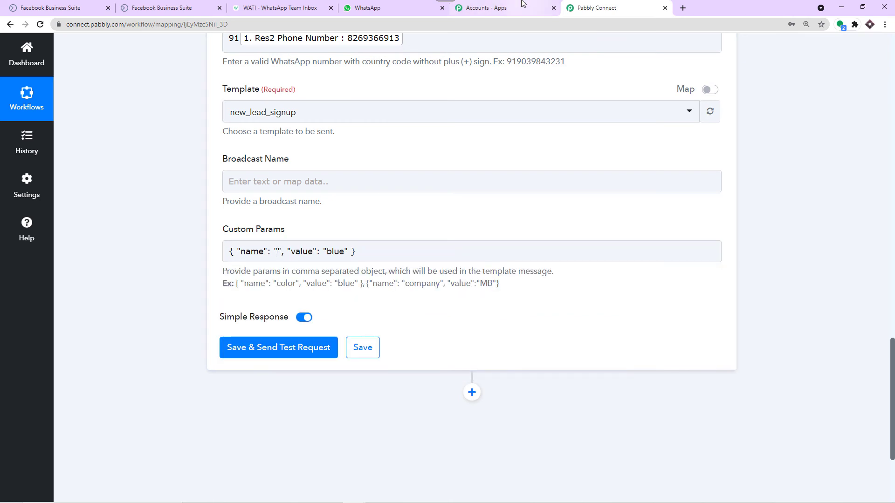
Step: Copy the template's name variable into the parameter's name and delete the placeholder value blue
click(280, 7)
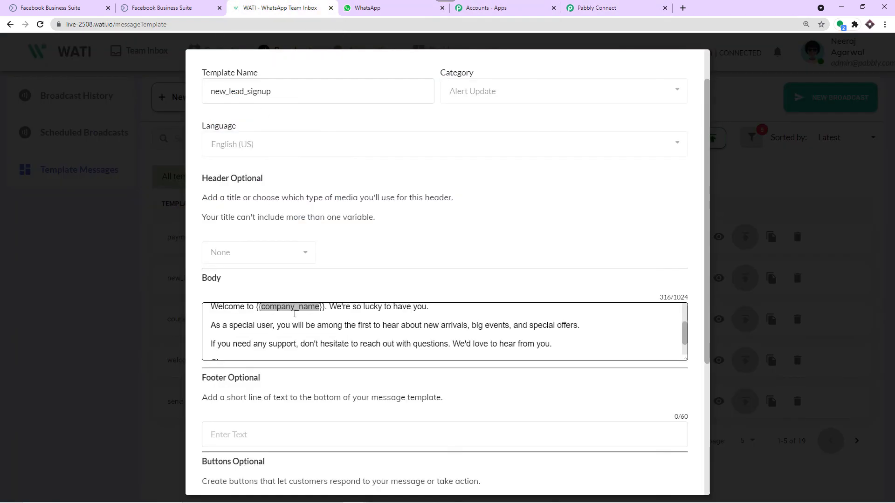
scroll(294, 314, up, 2)
drag(247, 317, 227, 318)
right_click(230, 318)
click(241, 324)
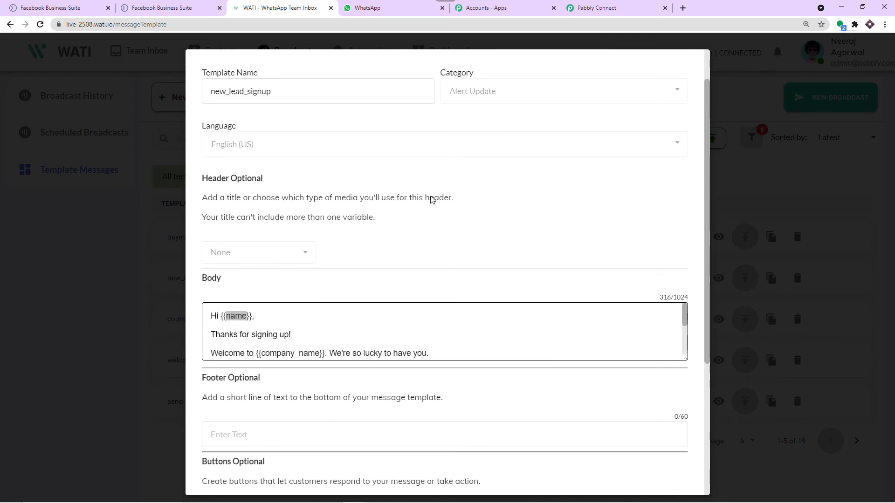
click(606, 7)
click(263, 252)
click(278, 252)
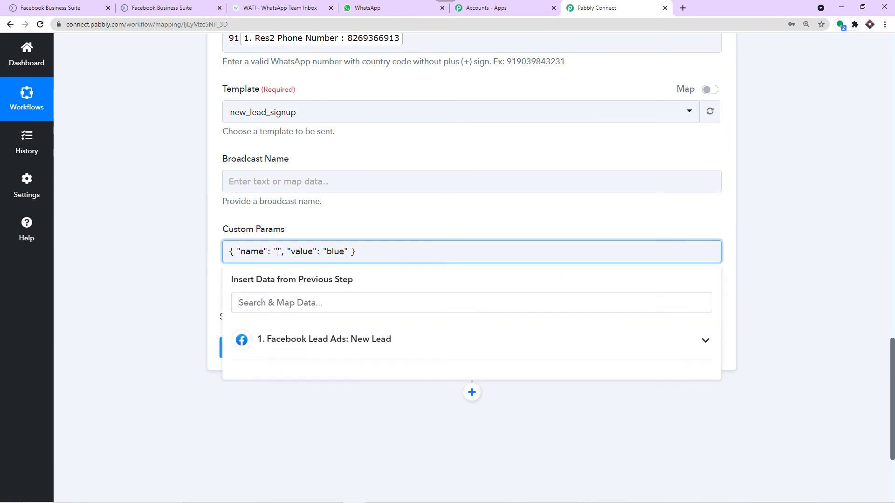
key(ctrl+v)
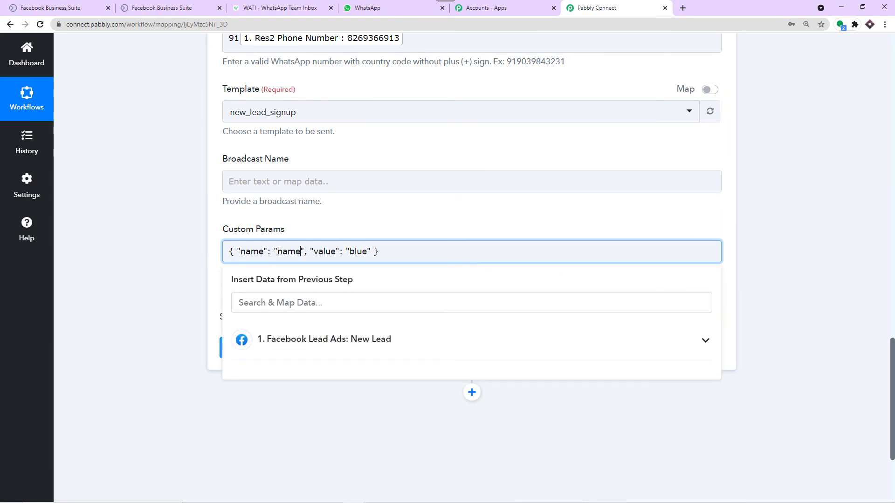
click(313, 239)
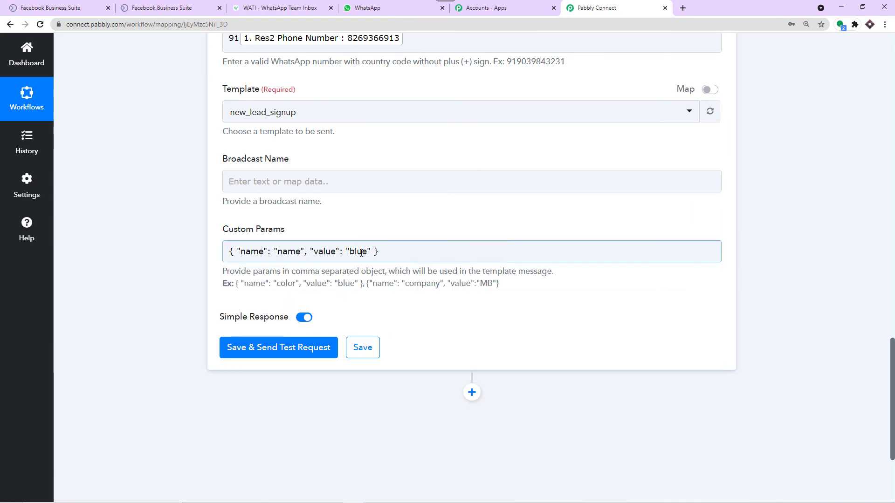
drag(370, 252, 350, 254)
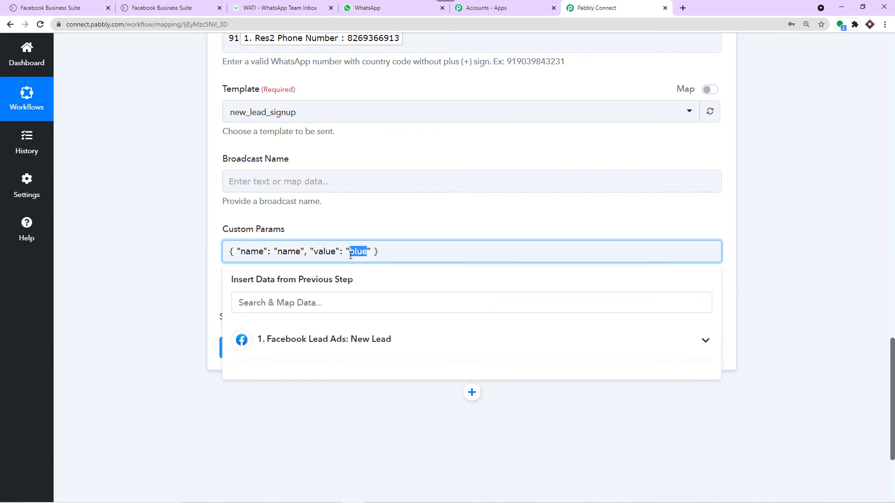
key(BackSpace)
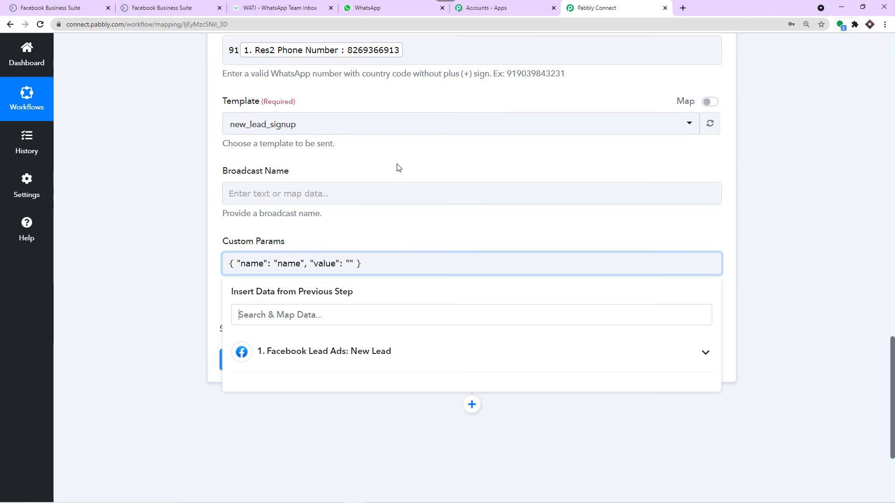
Step: Map the Facebook lead's Res2 First Name into the name parameter's value
scroll(397, 168, up, 13)
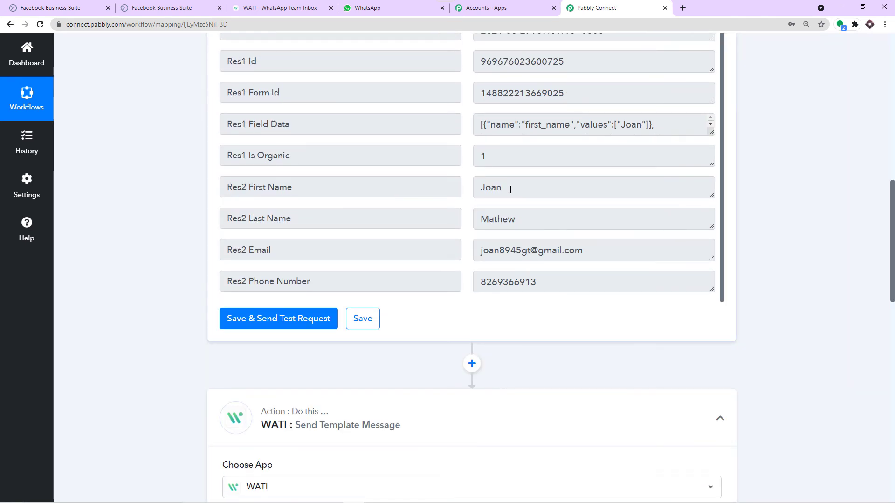
drag(509, 192, 362, 178)
scroll(419, 196, down, 1)
scroll(466, 209, down, 13)
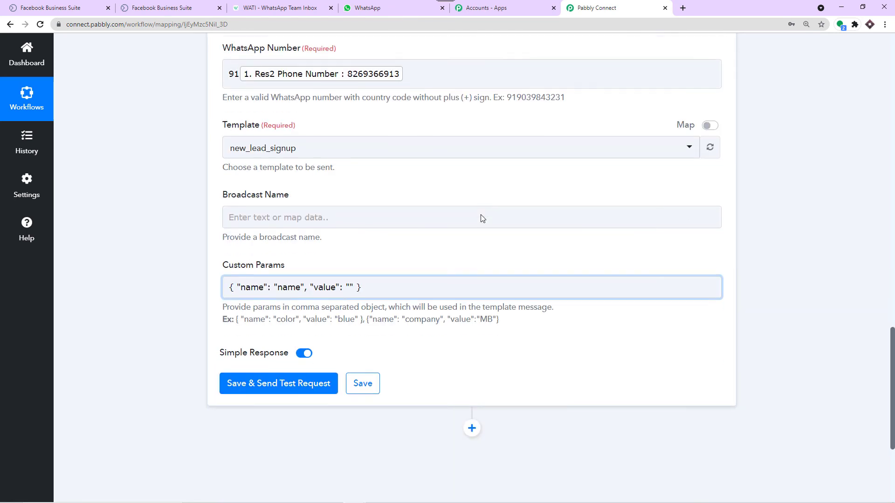
click(350, 158)
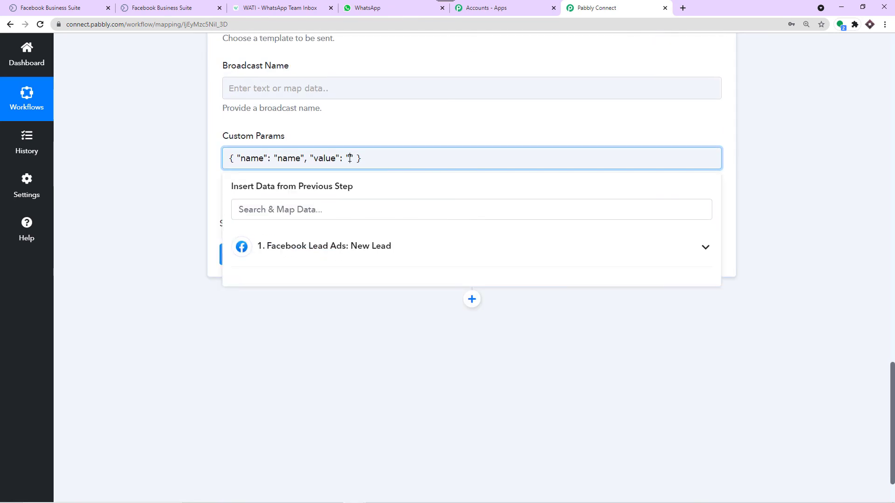
click(299, 245)
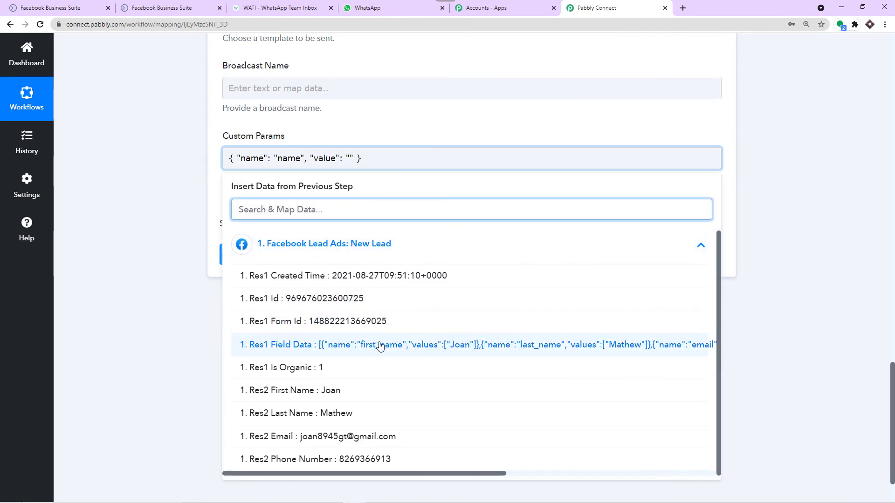
click(361, 390)
click(509, 106)
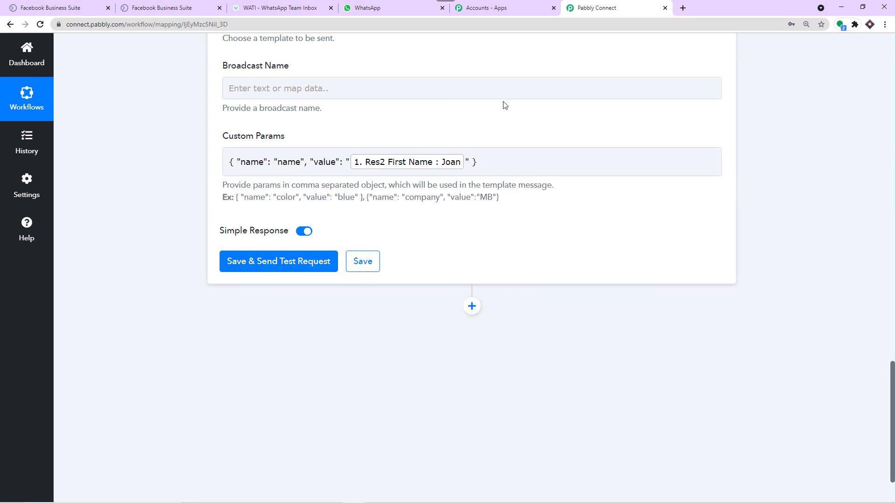
Step: Add a comma and paste the example color parameter as a second Custom Params entry
click(280, 8)
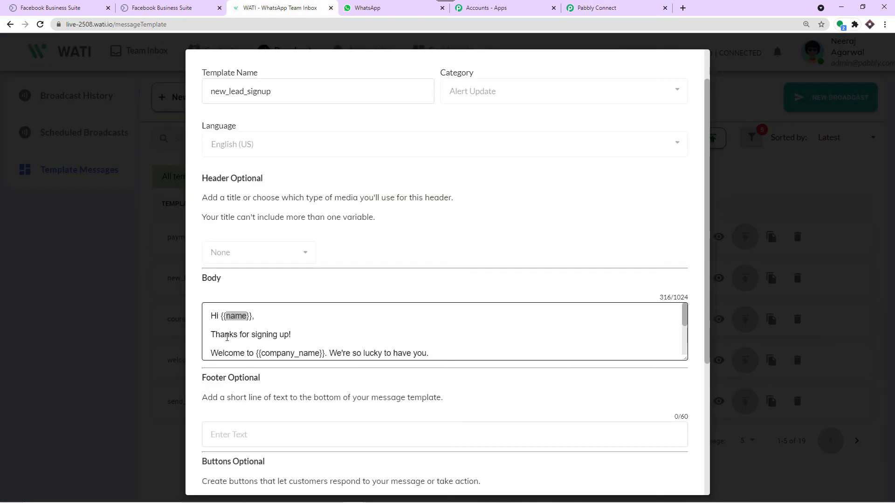
scroll(294, 313, down, 1)
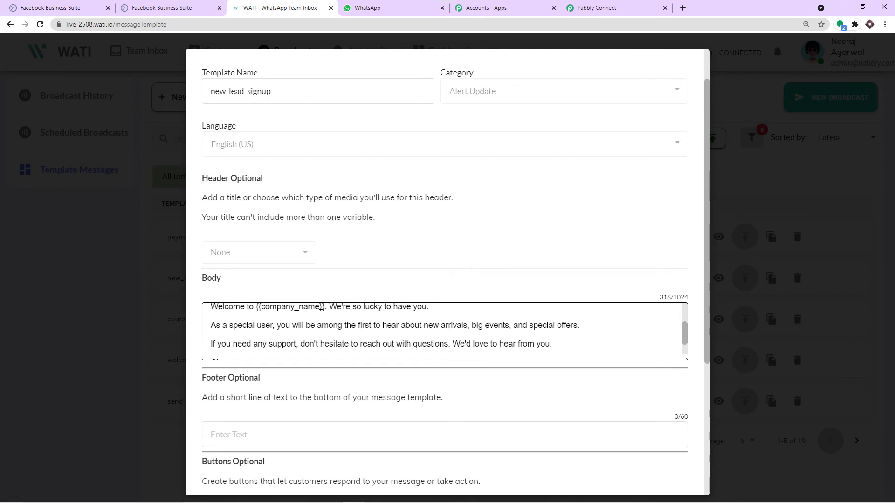
click(566, 8)
click(487, 162)
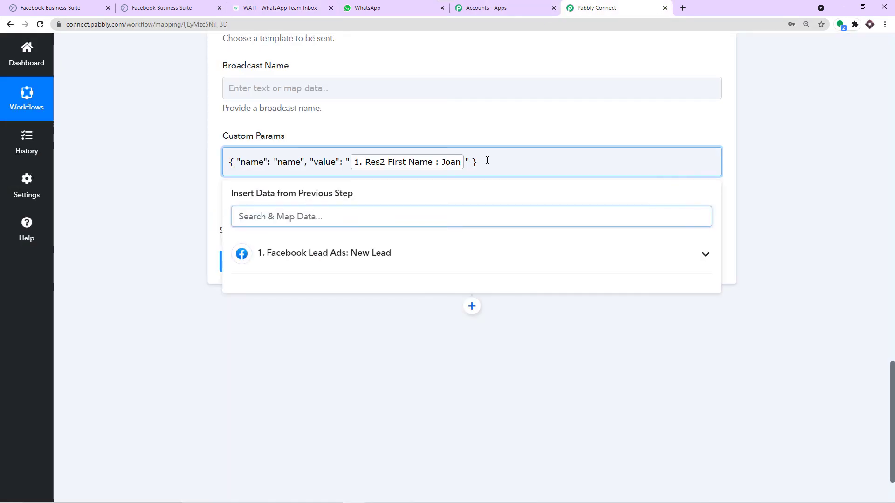
text(,)
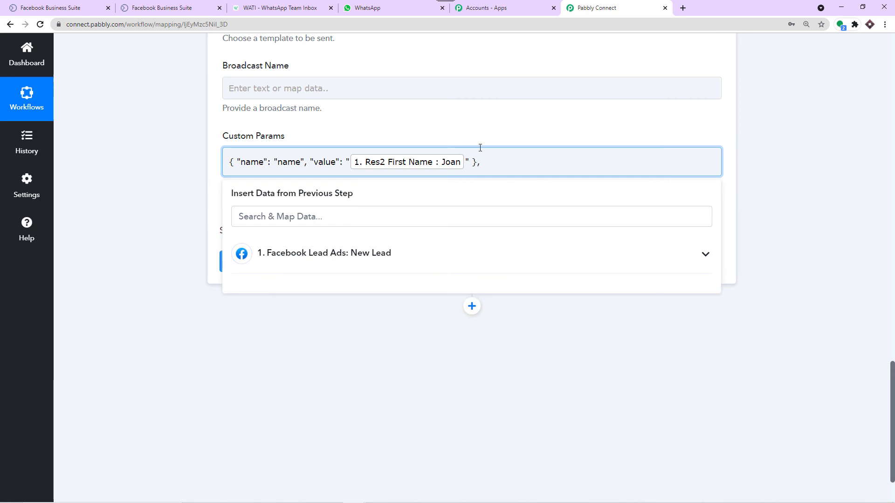
click(478, 141)
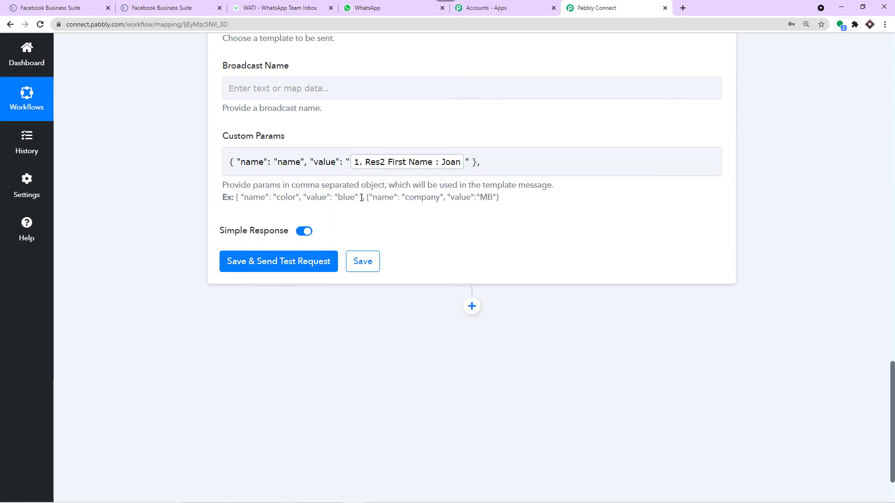
drag(362, 197, 236, 198)
right_click(238, 201)
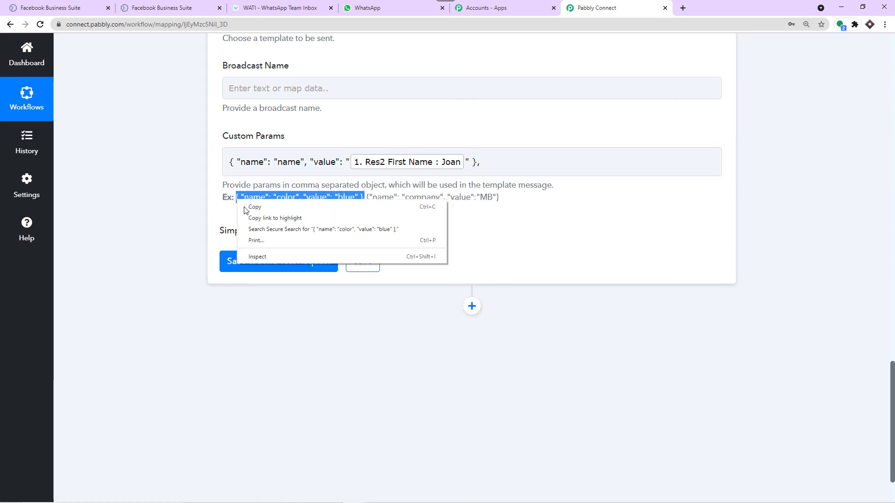
click(253, 207)
click(494, 162)
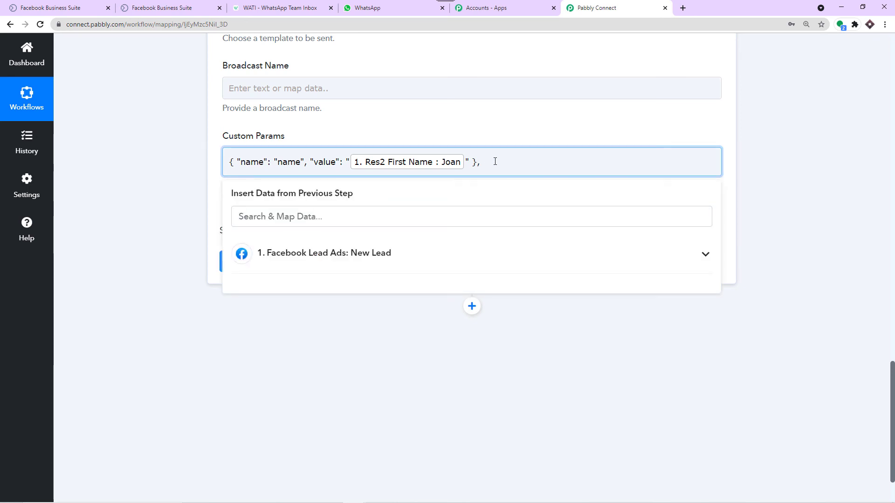
key(ctrl+v)
click(511, 131)
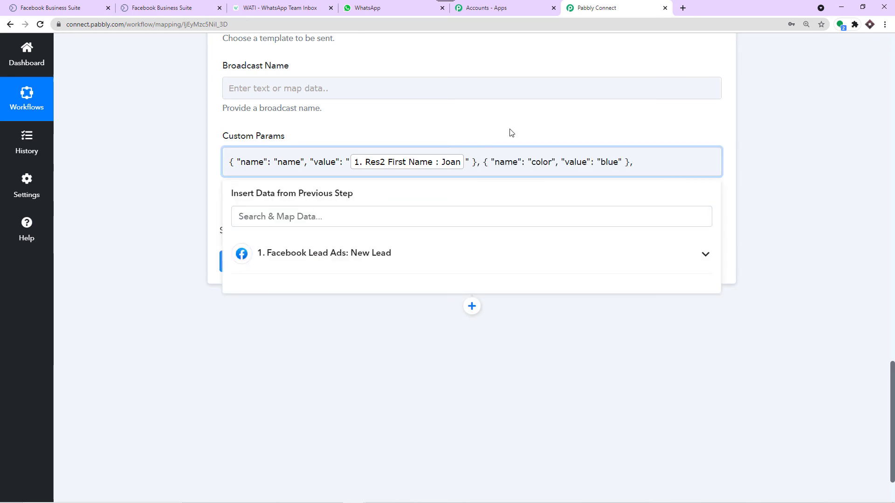
Step: Copy company_name from the WATI template and make it the second parameter's name
click(279, 8)
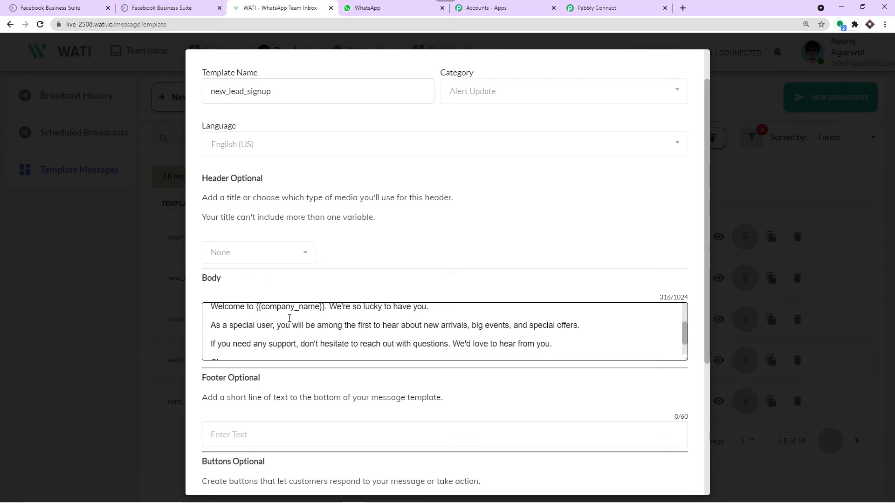
drag(319, 306, 262, 352)
click(310, 323)
scroll(316, 335, down, 1)
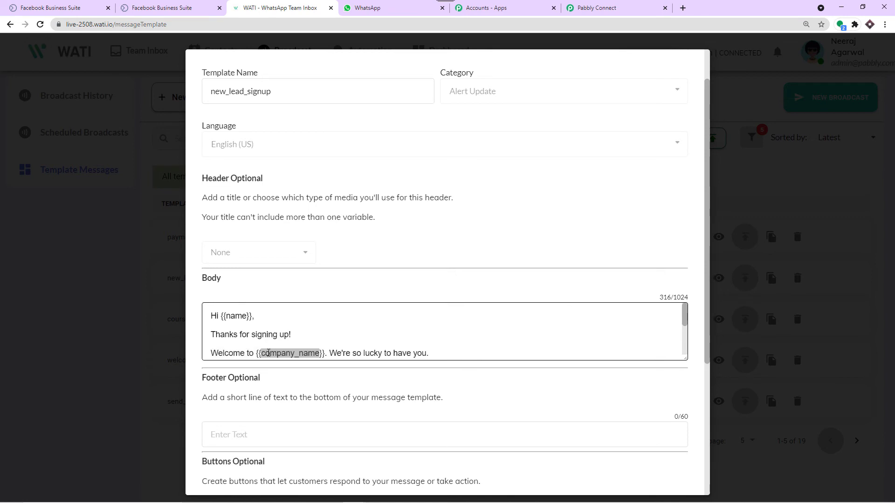
right_click(268, 353)
click(281, 359)
click(646, 6)
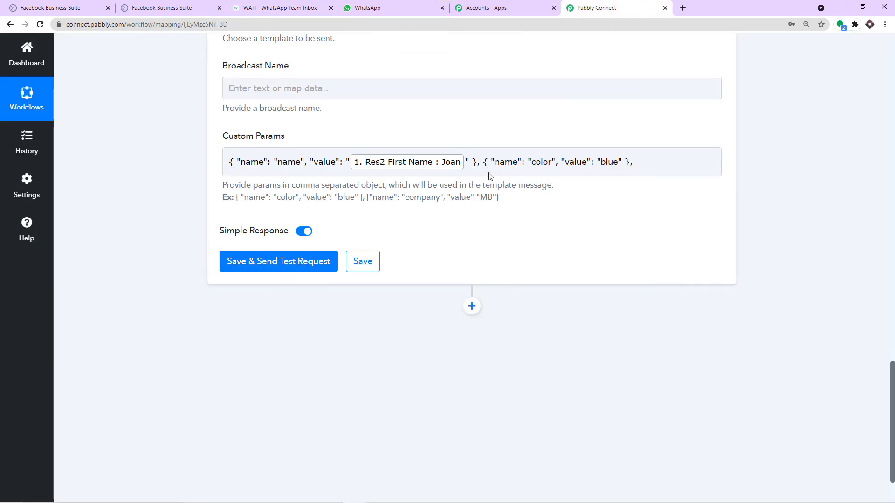
click(547, 160)
drag(551, 160, 531, 162)
key(BackSpace)
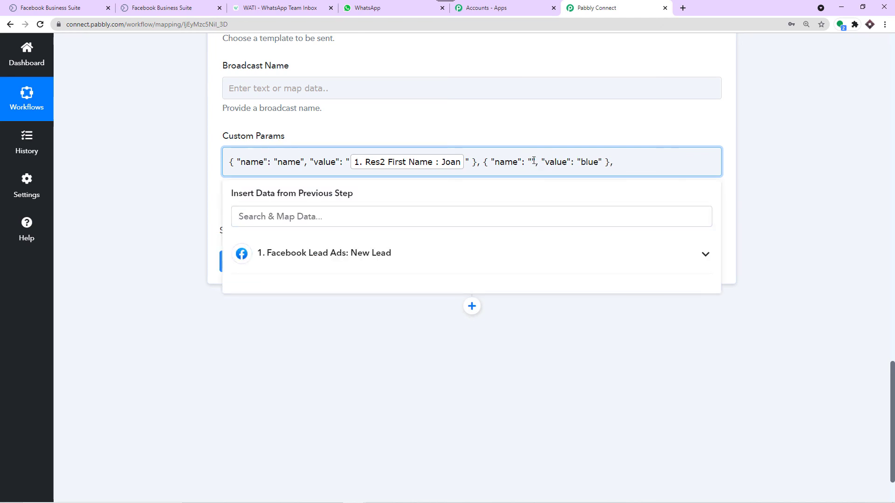
key(ctrl+v)
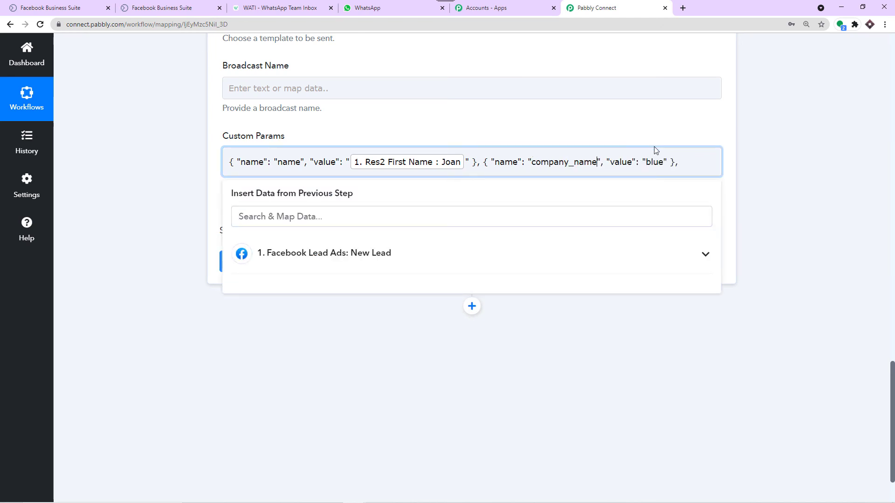
Step: Replace the second parameter's value blue with 'AnyTech Solution'
drag(665, 162, 645, 163)
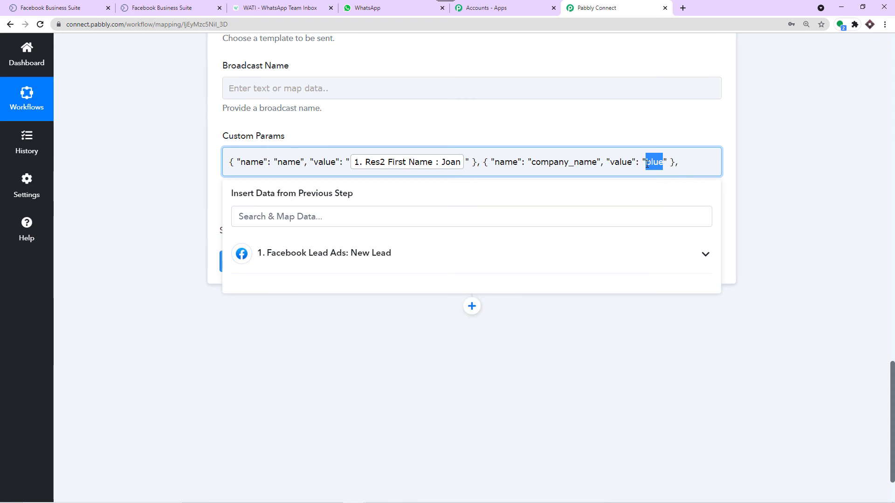
key(BackSpace)
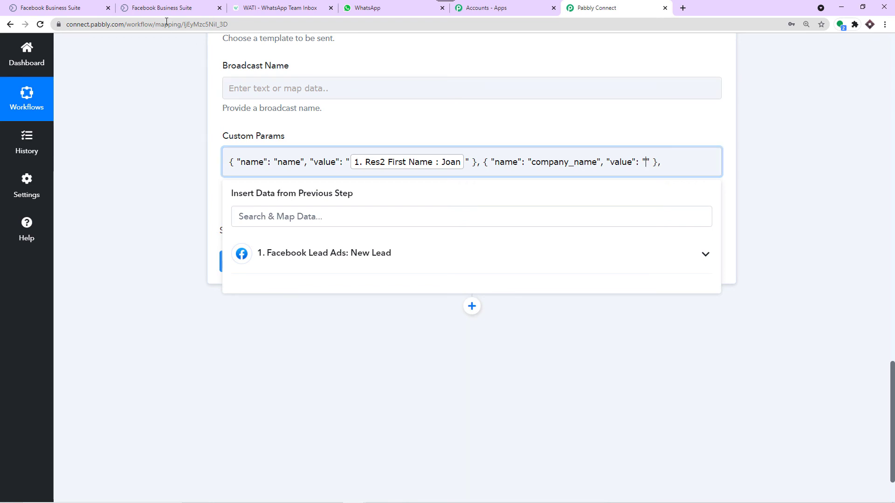
click(161, 9)
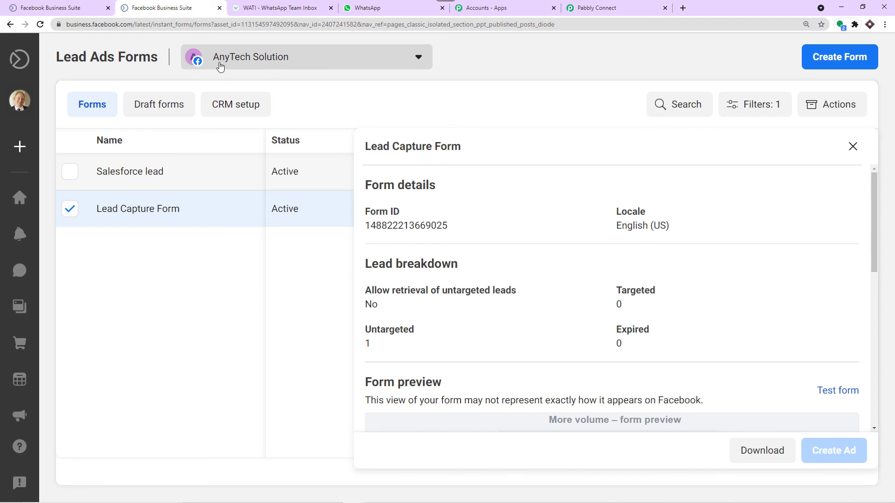
click(596, 8)
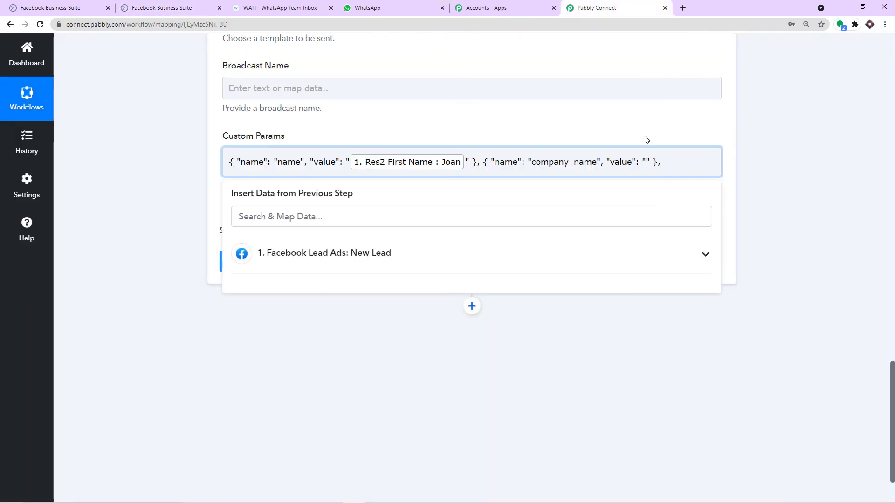
text(Any)
text(Tech S)
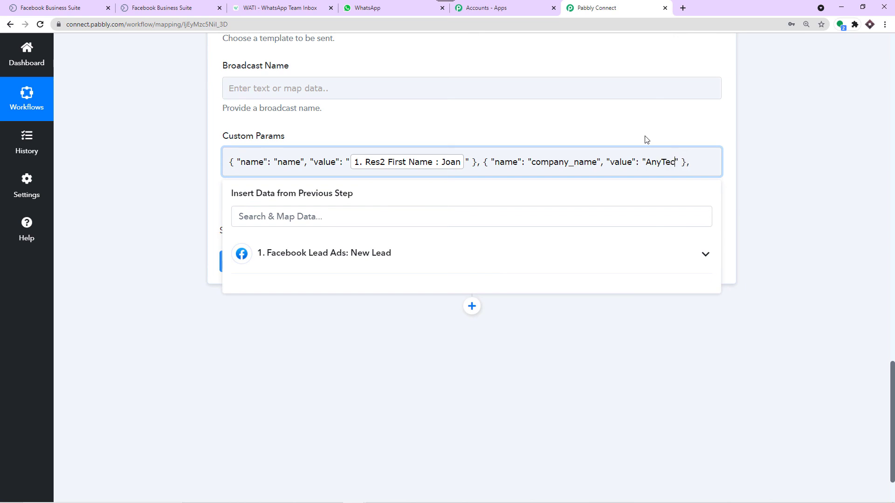
text(olution)
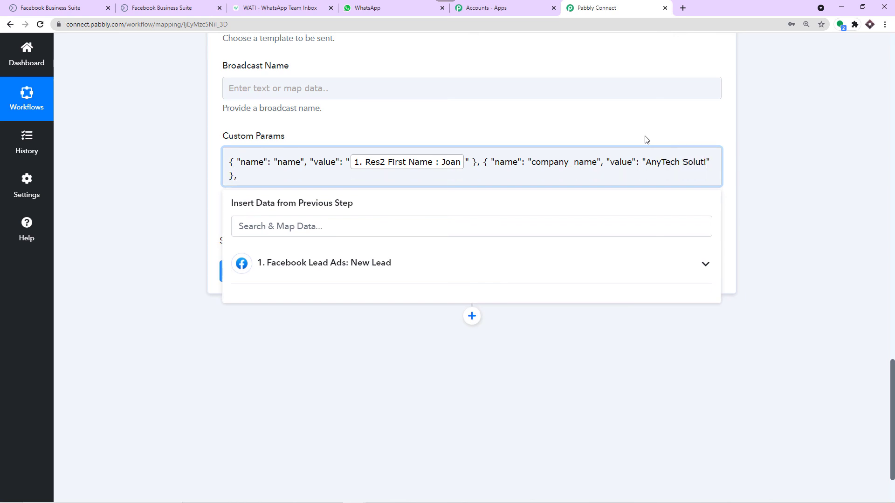
click(595, 123)
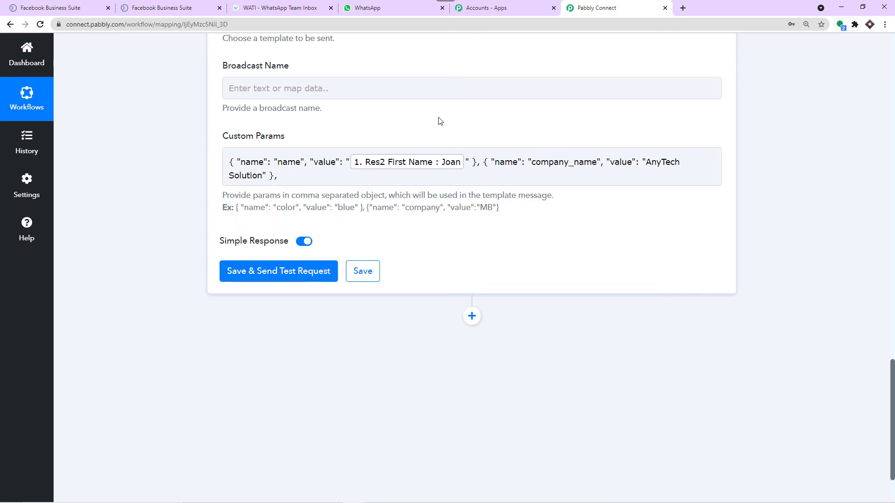
scroll(431, 121, up, 2)
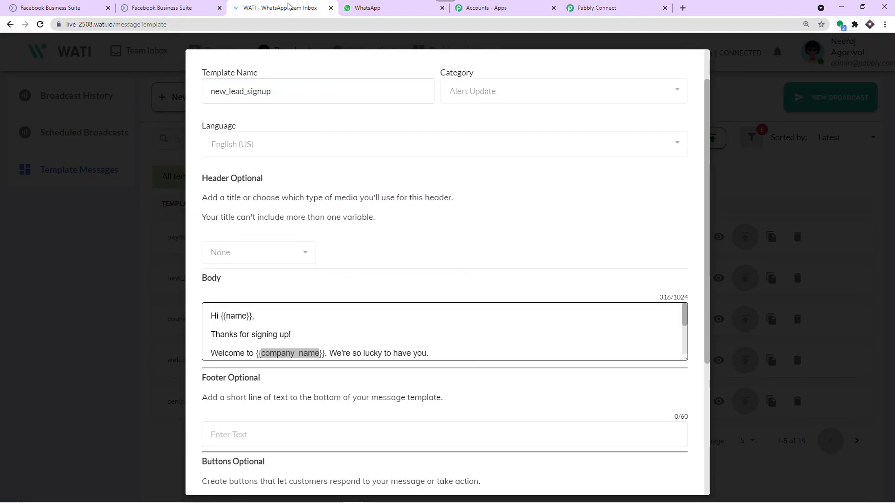
Step: Close the WATI template editor and page through Broadcast History to broadcasts 16-20
click(289, 7)
click(747, 133)
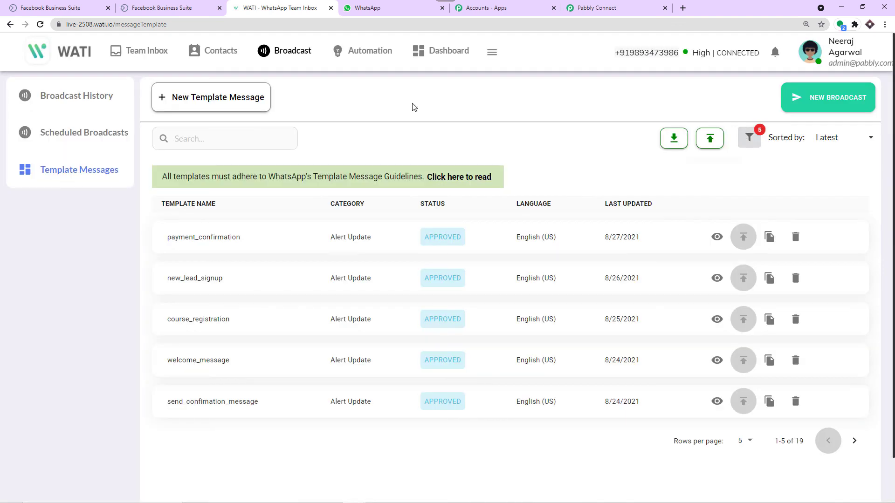
click(64, 101)
scroll(425, 176, down, 3)
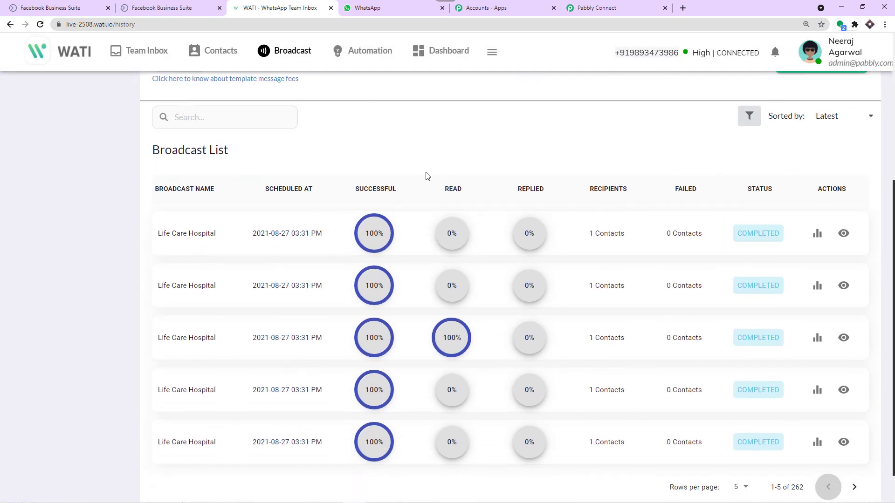
scroll(425, 176, down, 1)
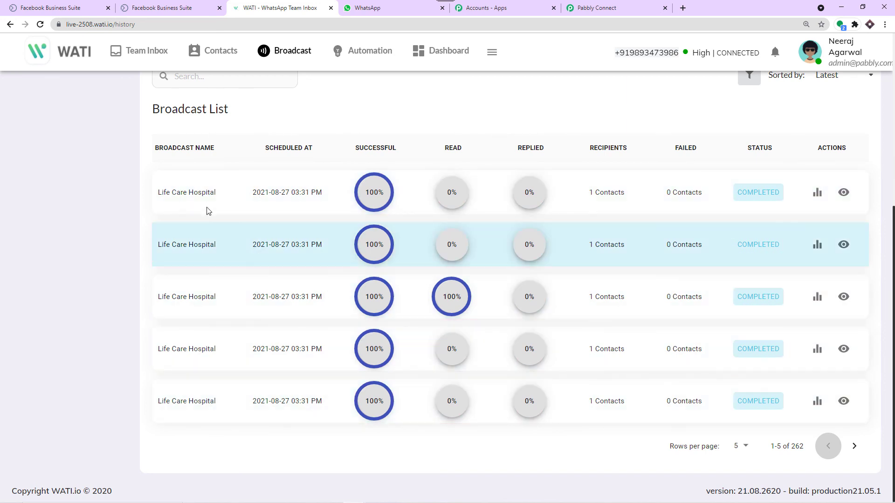
drag(222, 145, 125, 149)
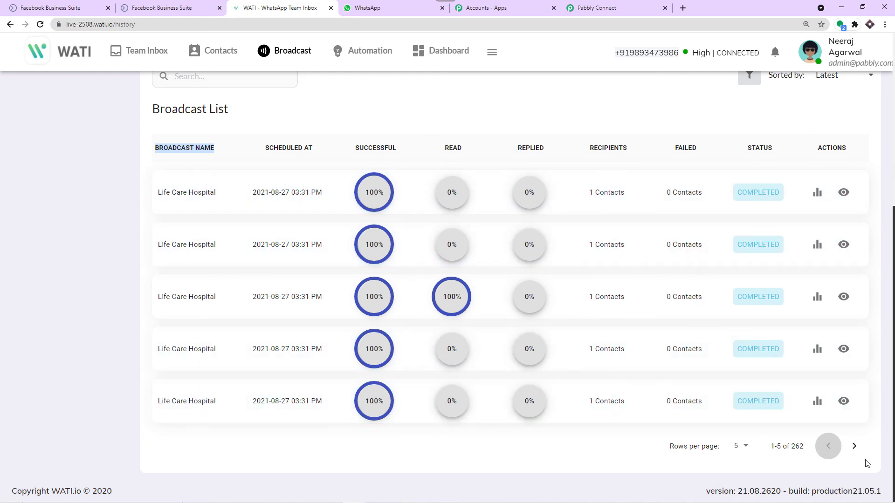
click(854, 446)
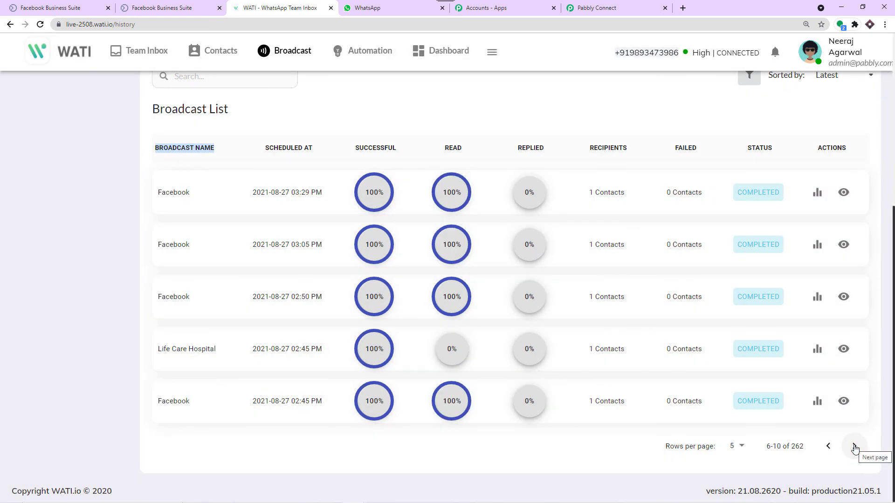
click(854, 447)
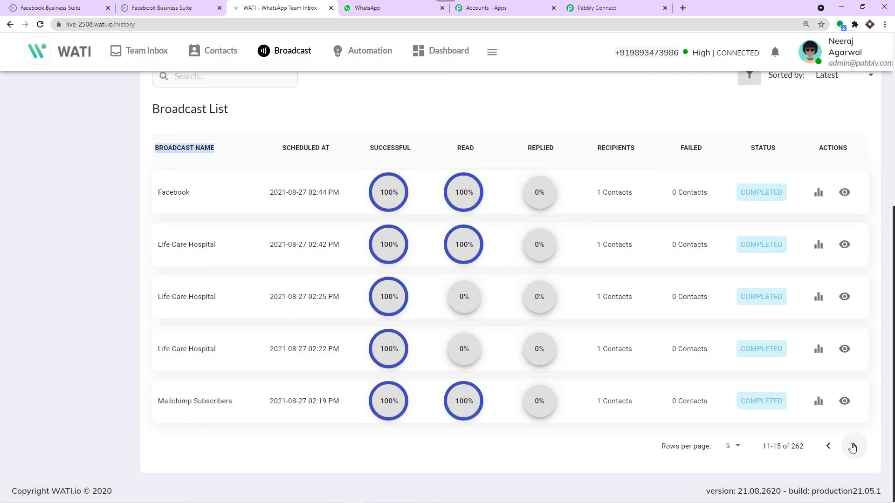
click(853, 447)
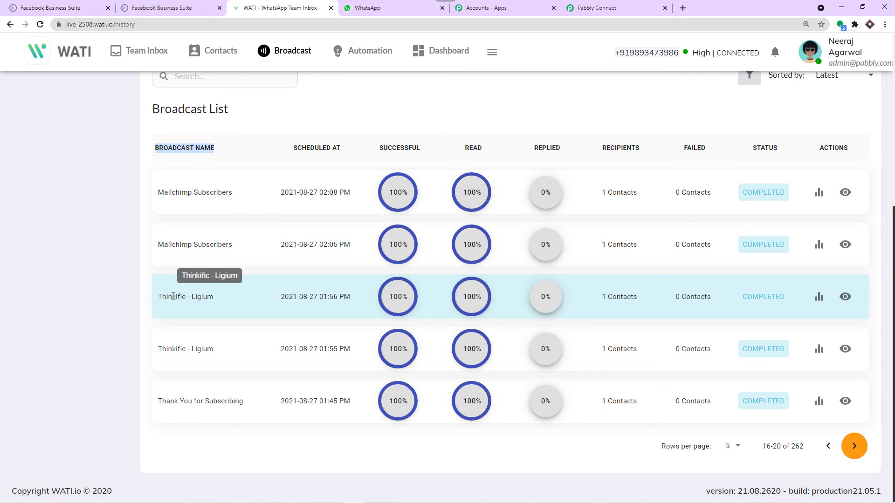
Step: Review the Thinkific - Ligium broadcast's statistics, then return to Pabbly Connect
triple_click(175, 296)
double_click(198, 297)
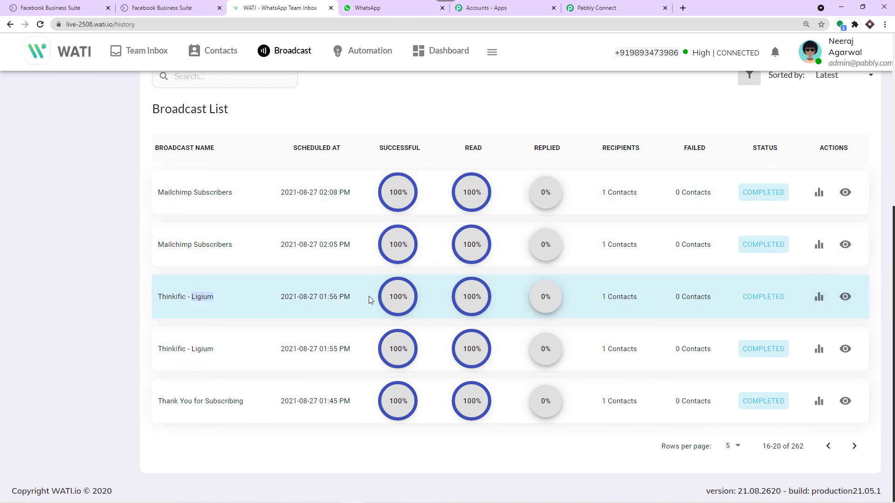
click(819, 296)
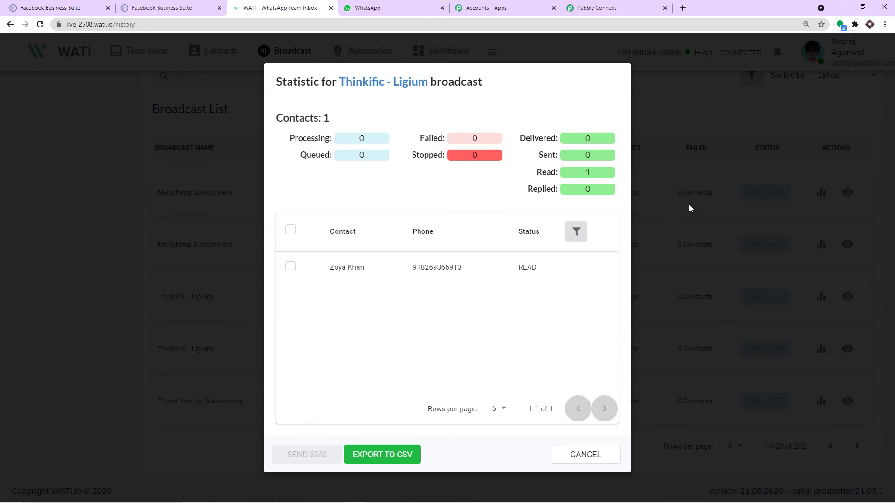
click(614, 4)
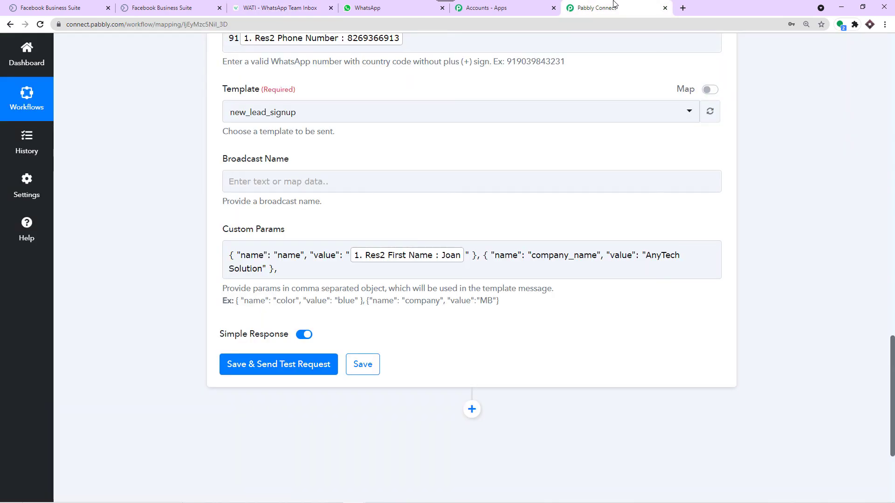
Step: Set Broadcast Name to 'Facebook - ' followed by the mapped Res2 First Name
click(239, 181)
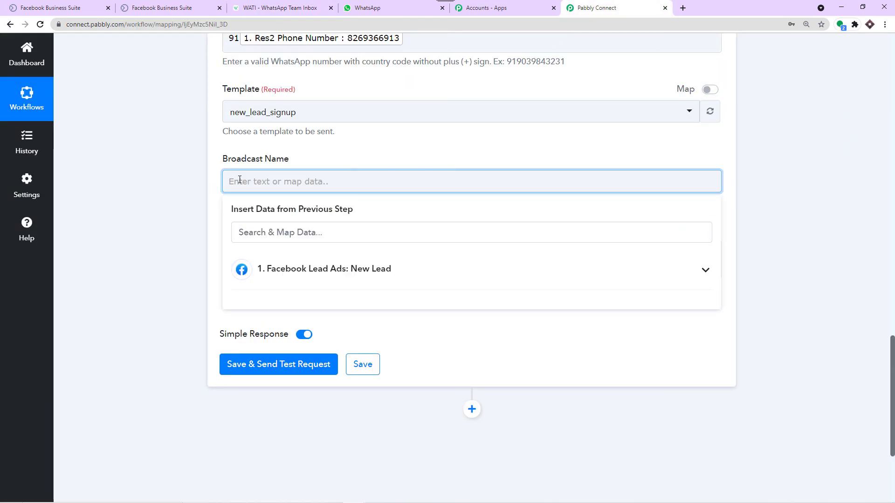
text(Face)
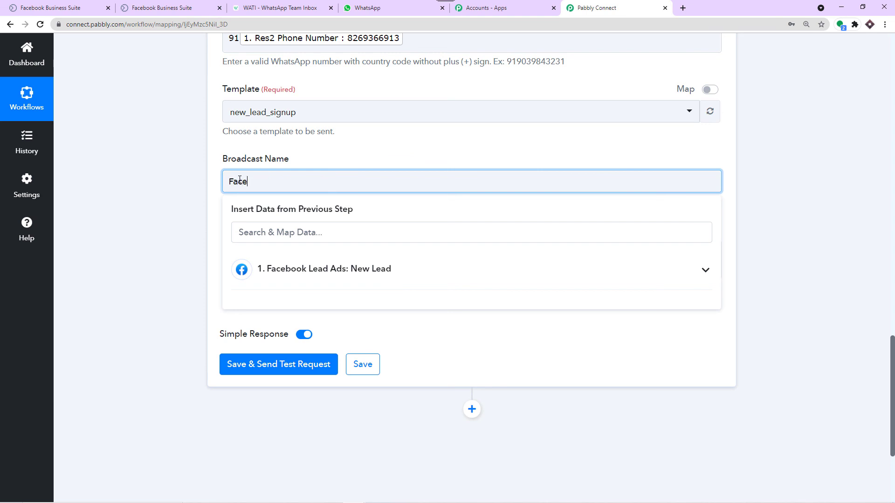
text(book -)
click(291, 270)
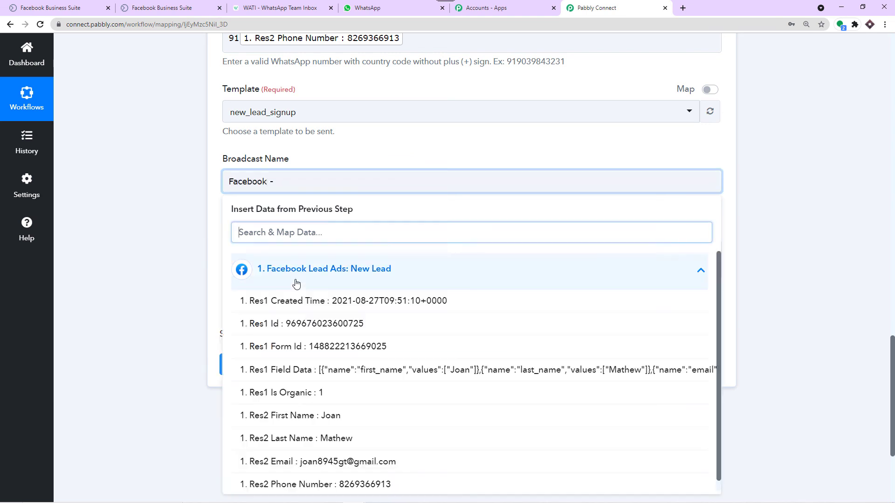
scroll(326, 368, down, 1)
click(357, 406)
click(194, 203)
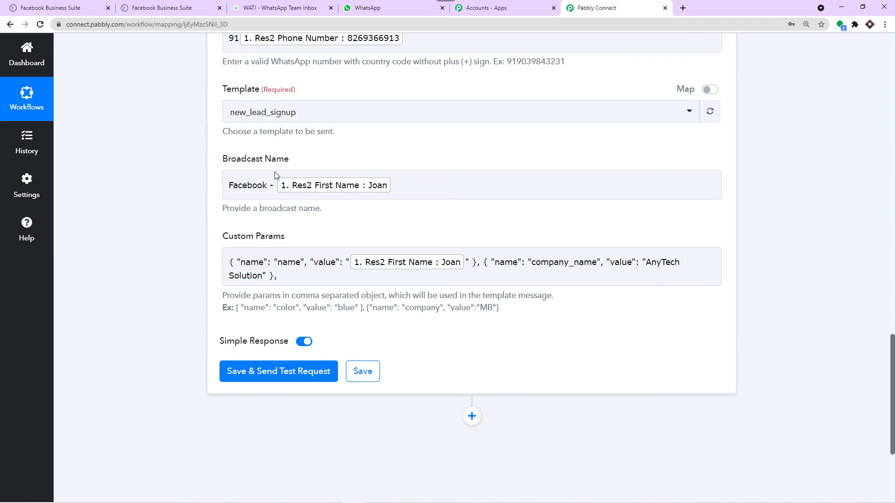
click(243, 188)
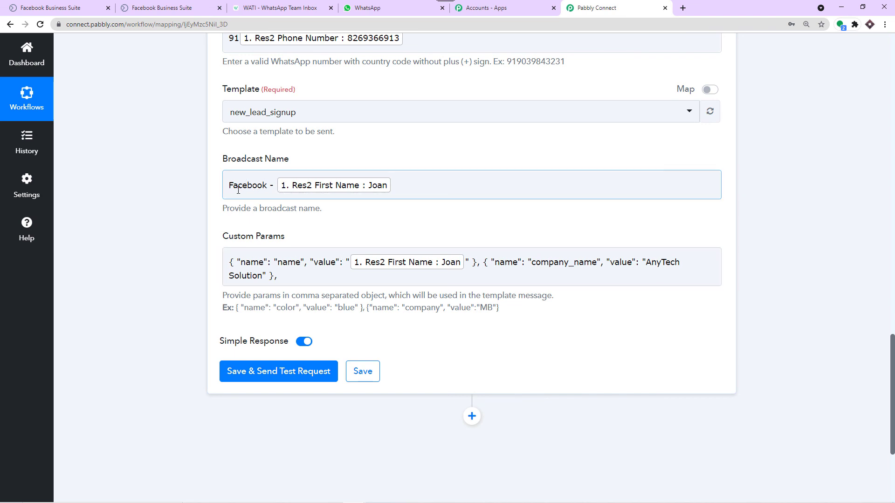
click(340, 166)
scroll(333, 153, up, 1)
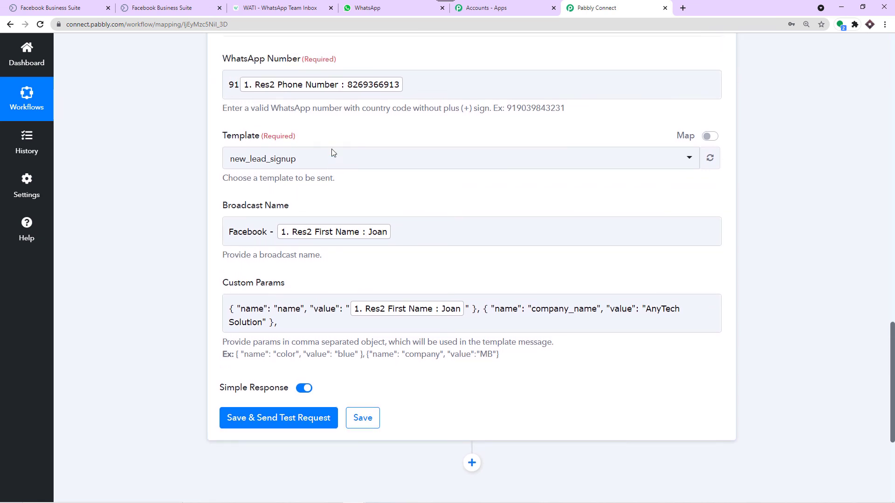
scroll(333, 188, down, 2)
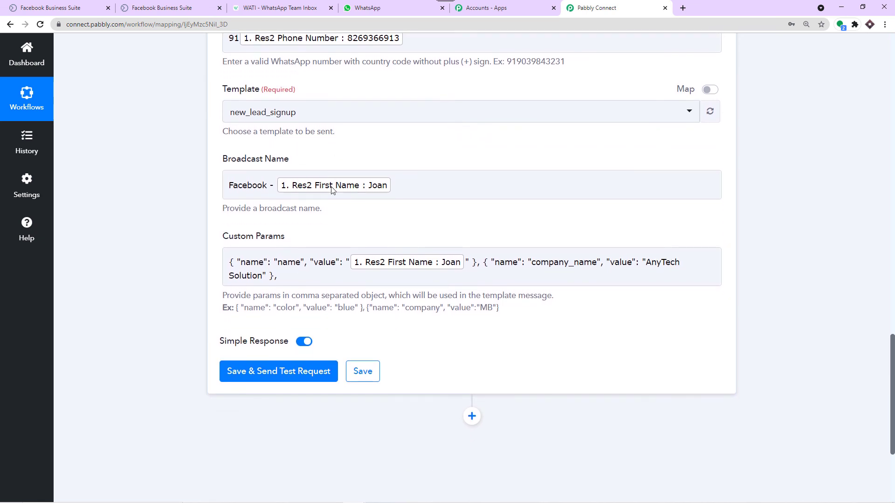
scroll(333, 190, up, 4)
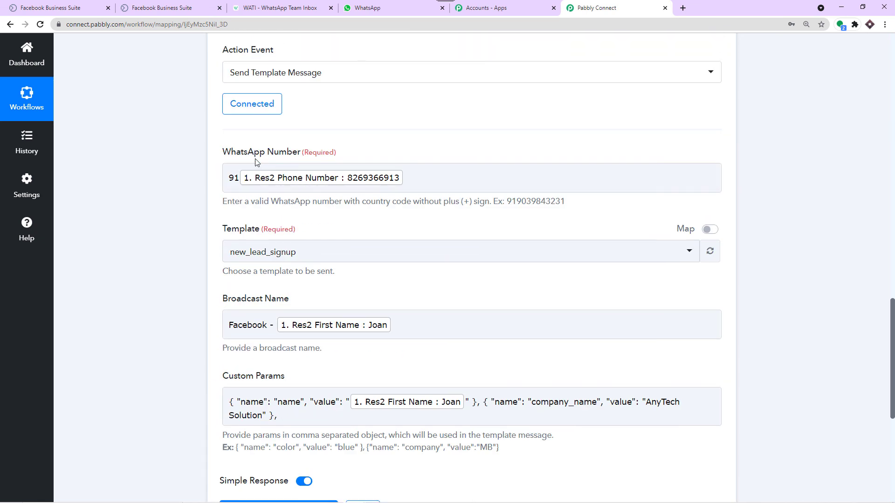
scroll(329, 201, down, 4)
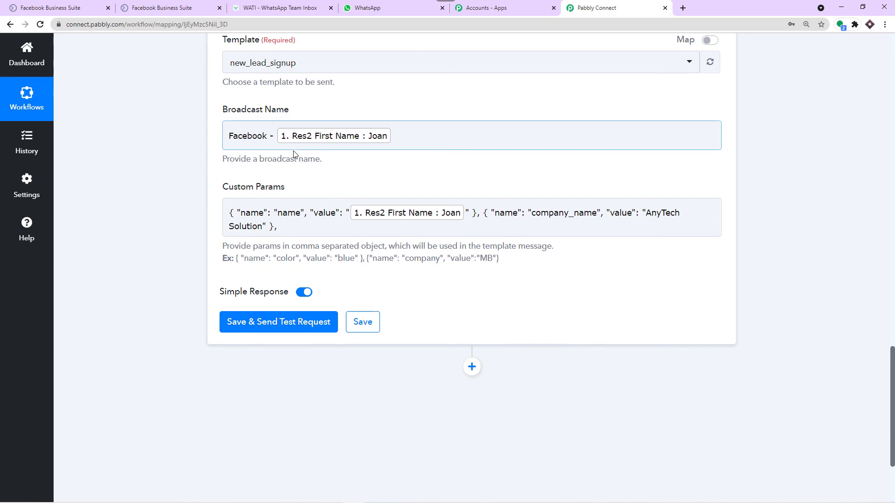
Step: Remove the trailing comma from Custom Params and save the WATI step with a test request
scroll(291, 187, down, 2)
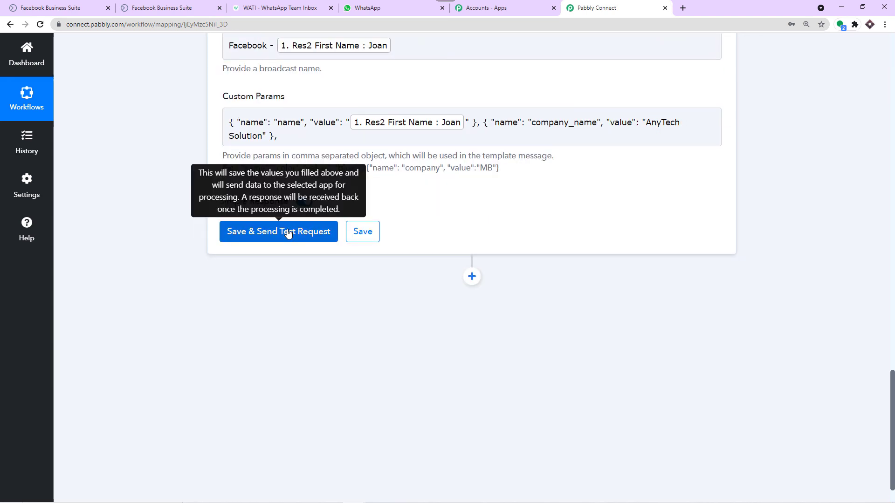
click(284, 137)
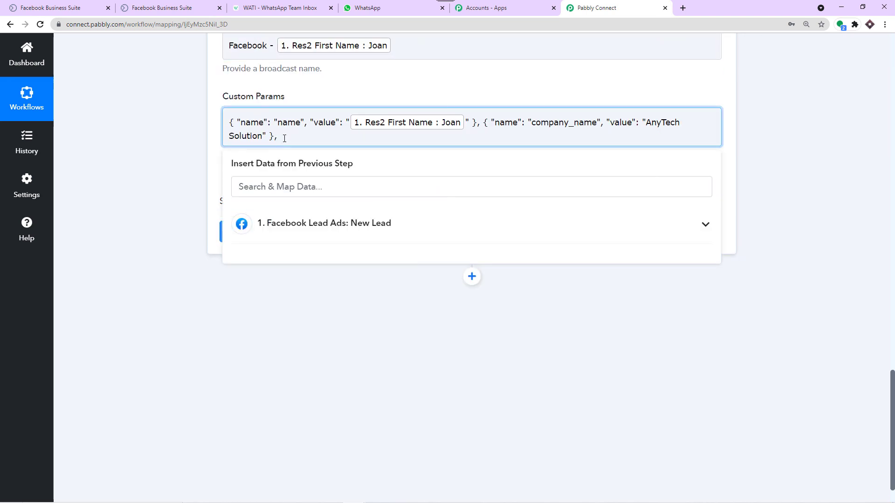
key(BackSpace)
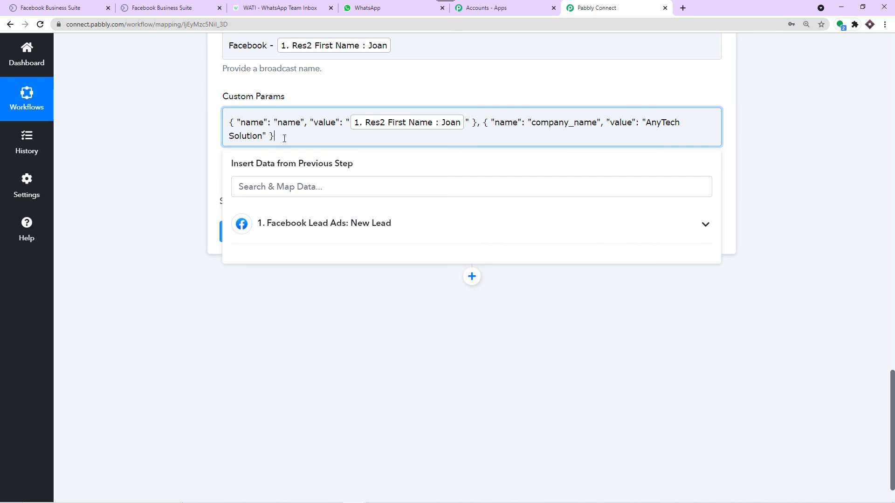
click(352, 92)
click(284, 233)
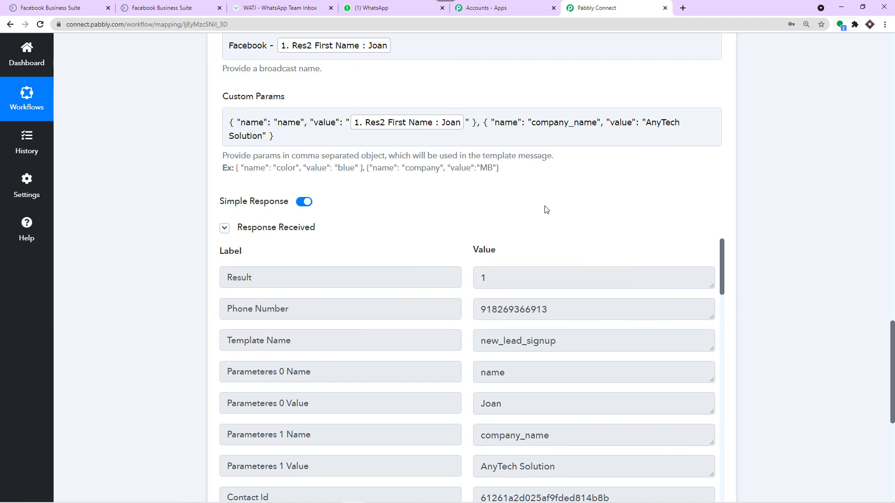
Step: Collapse the WATI action and Facebook trigger steps
scroll(545, 212, up, 10)
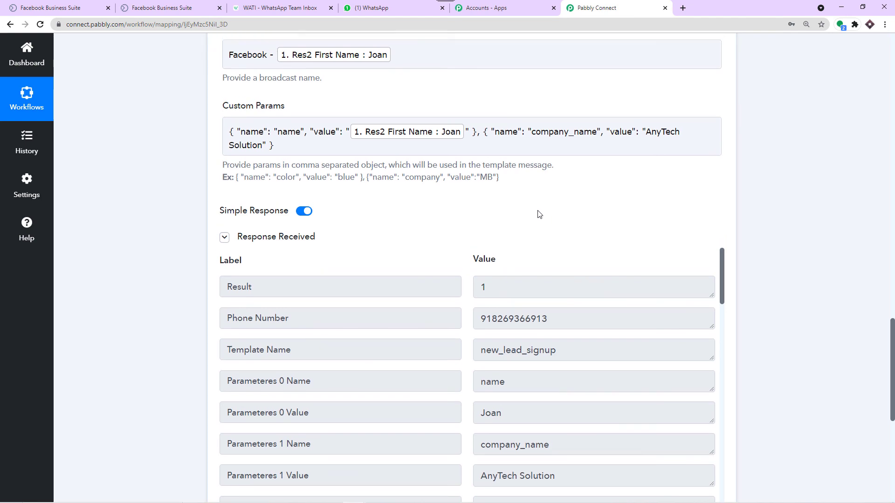
scroll(533, 216, up, 1)
click(425, 186)
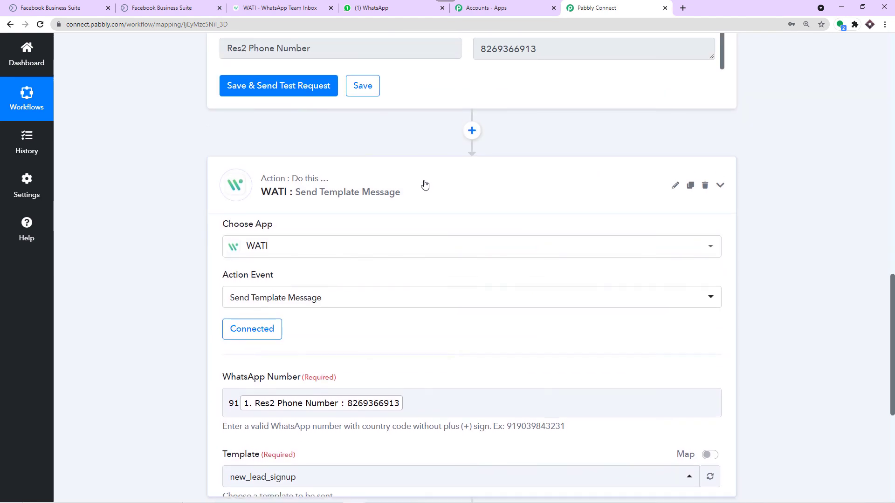
scroll(406, 192, up, 10)
scroll(407, 191, up, 5)
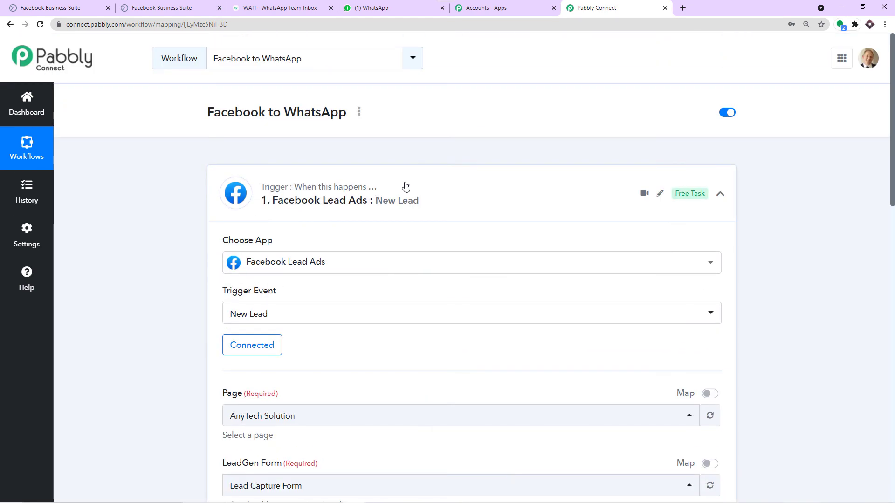
click(404, 186)
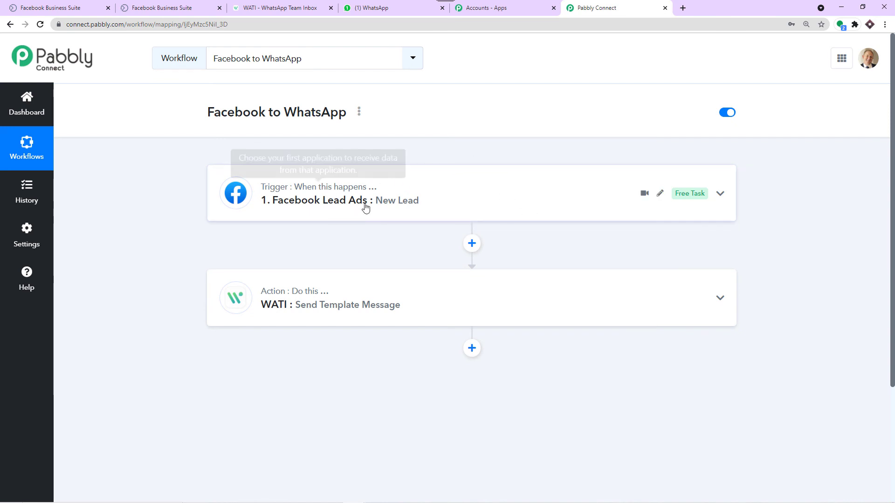